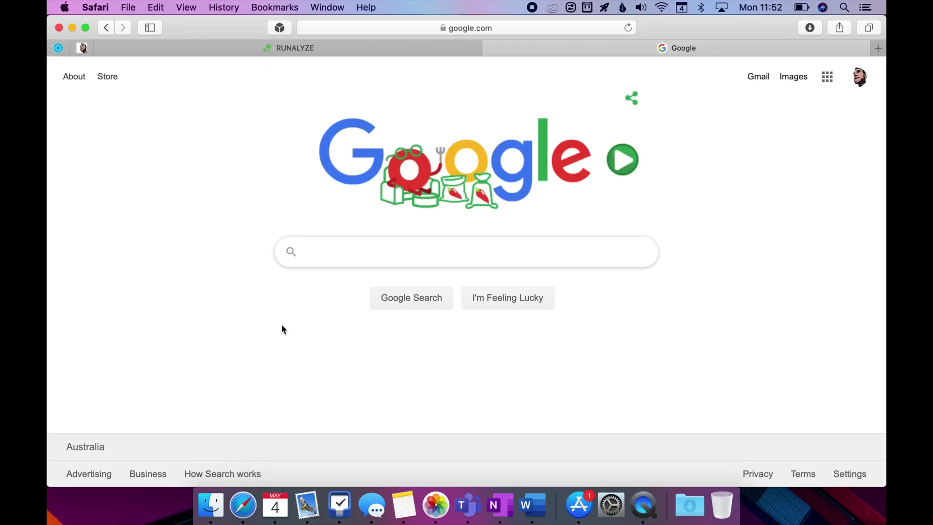
Open the Apple Developer website at developer.apple.com and look over its home page
left_click(479, 28)
type("deve")
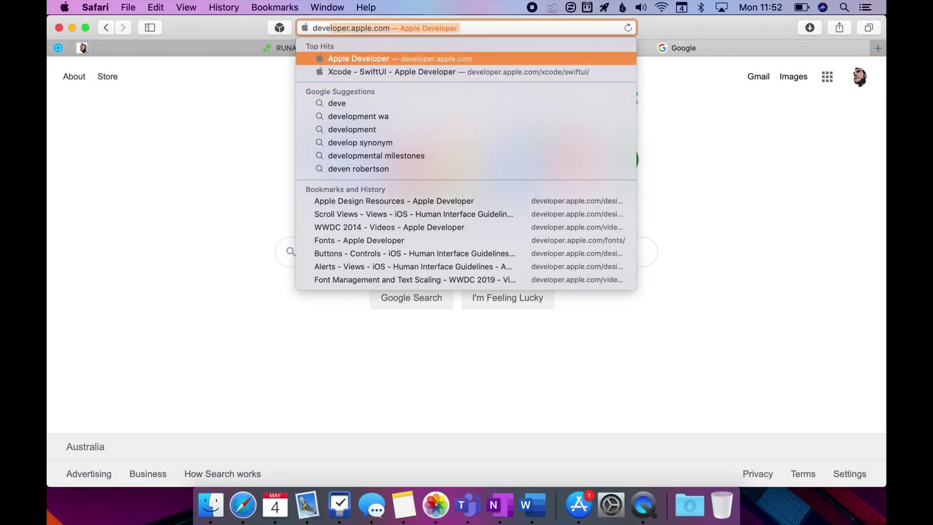
key("Return")
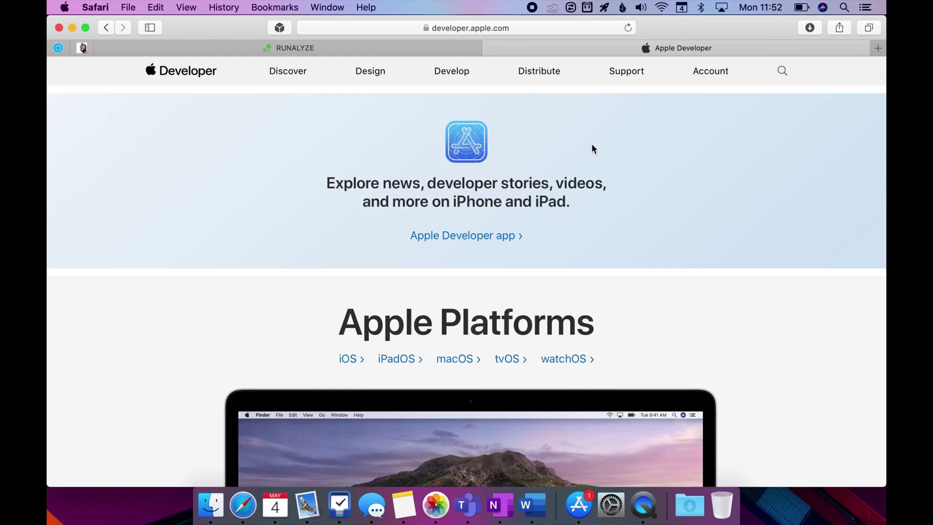
scroll(603, 198, "down", 10)
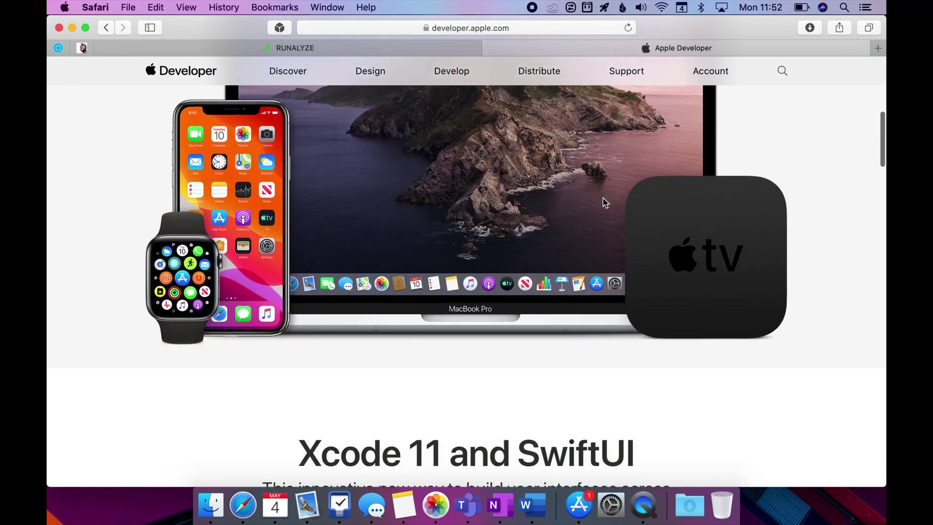
scroll(603, 201, "up", 10)
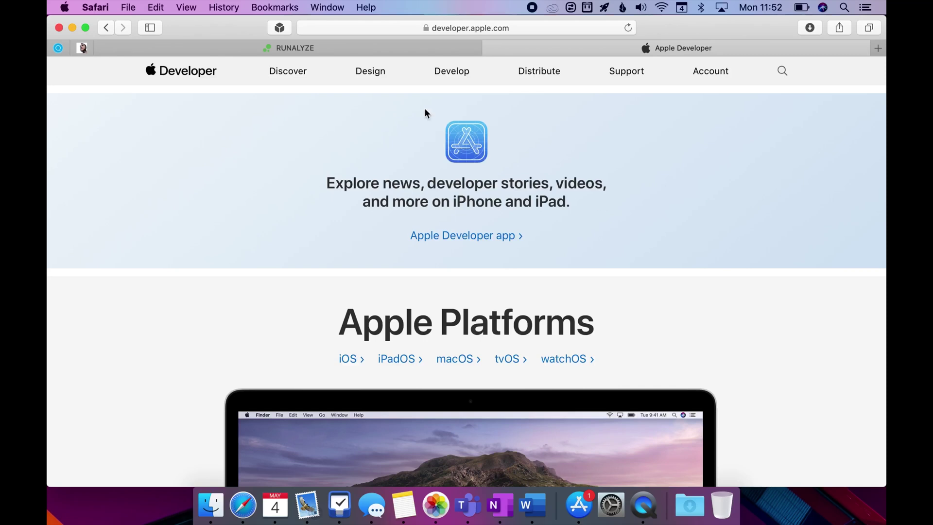
Download SF Symbols from the Design section of the Apple Developer site
left_click(373, 72)
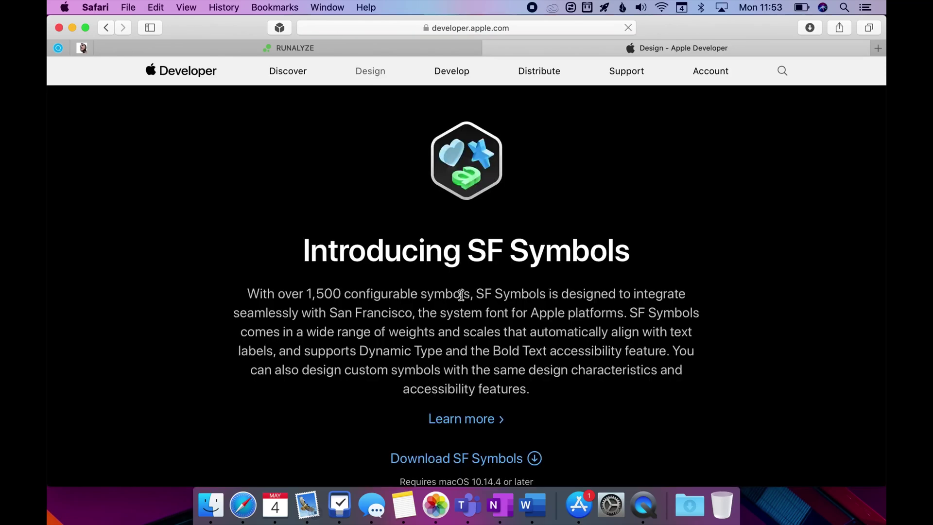
scroll(459, 295, "down", 3)
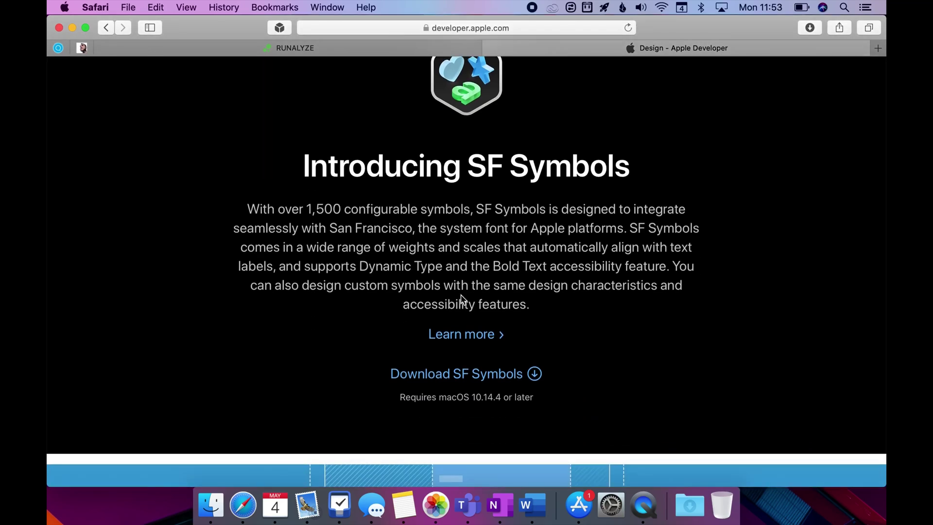
scroll(503, 268, "down", 2)
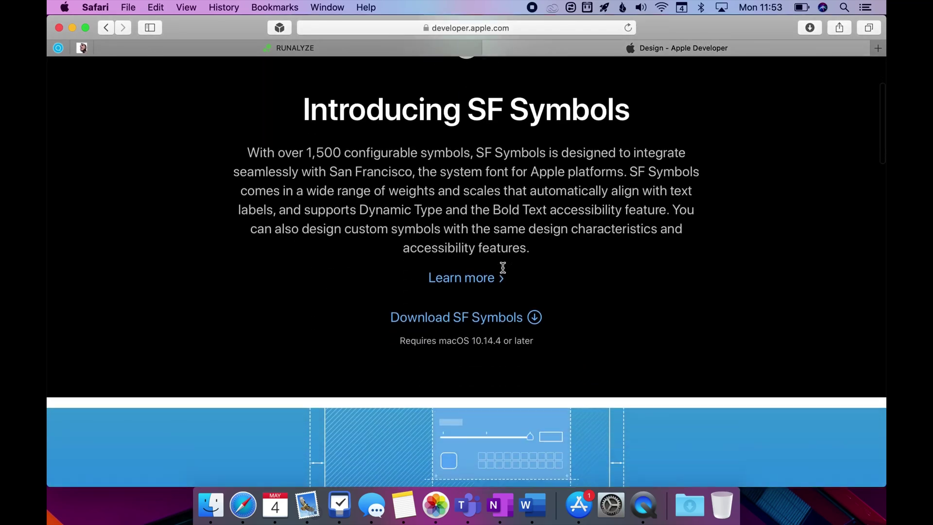
scroll(503, 268, "down", 1)
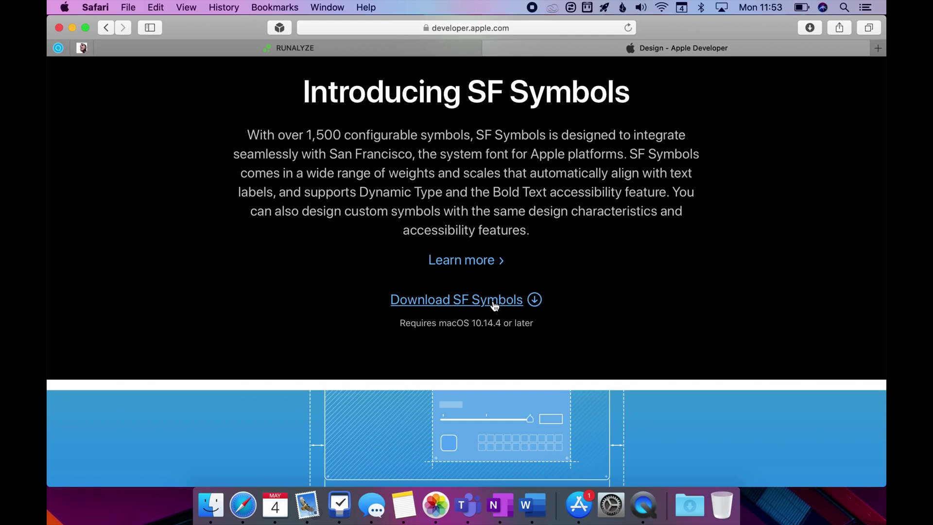
left_click(493, 302)
Look through the Design page and open the design resources linked under Human Interface Guidelines
scroll(609, 327, "down", 6)
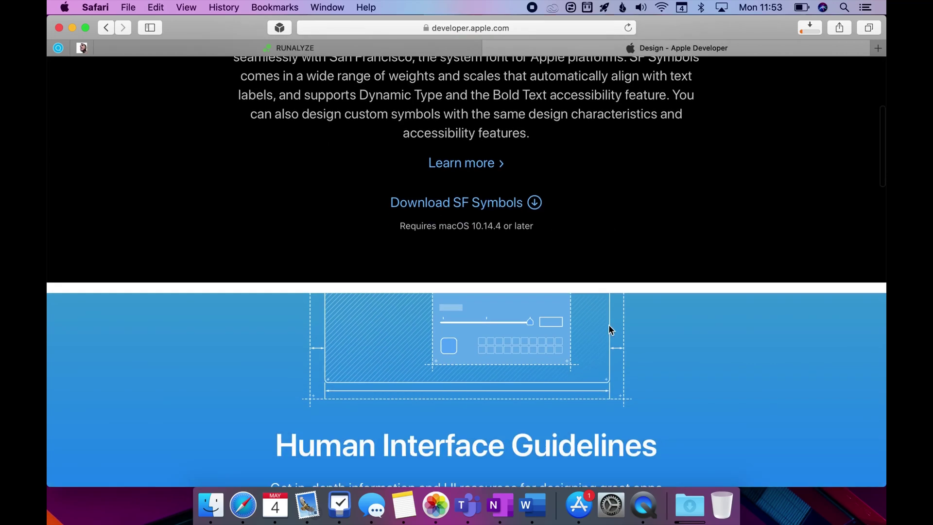
scroll(609, 327, "down", 4)
scroll(610, 327, "down", 1)
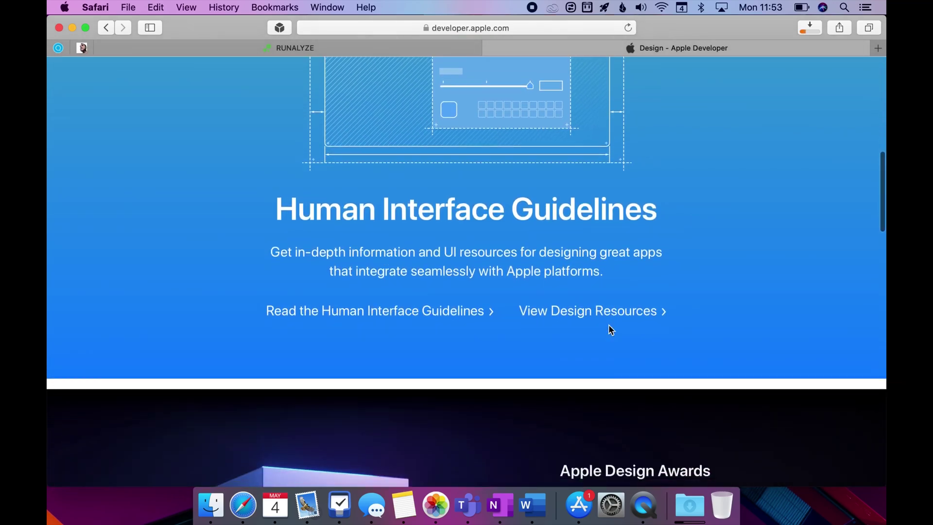
scroll(609, 326, "down", 9)
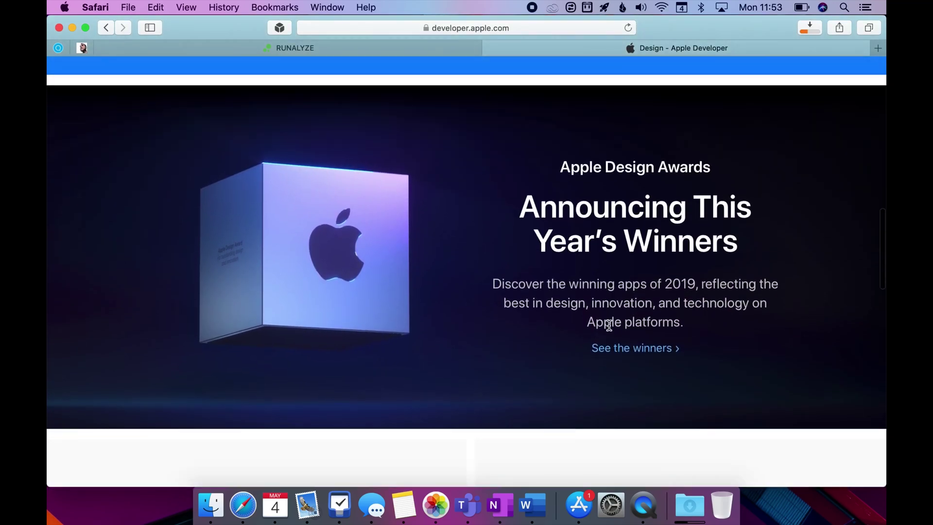
scroll(610, 328, "down", 20)
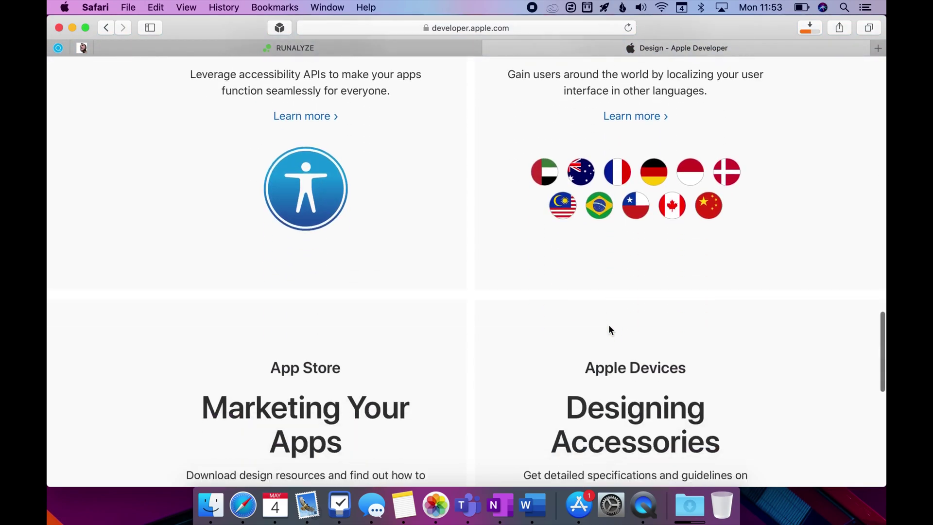
scroll(609, 326, "down", 3)
scroll(609, 327, "up", 20)
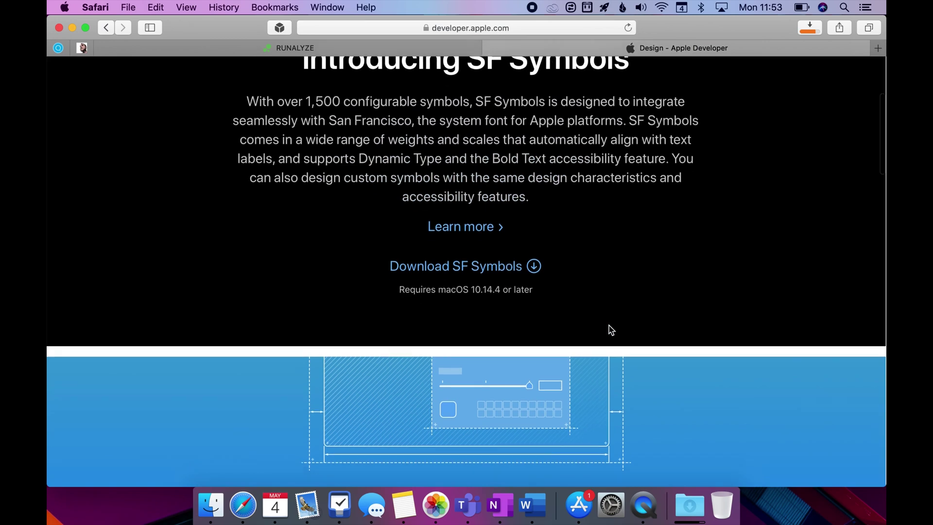
scroll(608, 325, "down", 10)
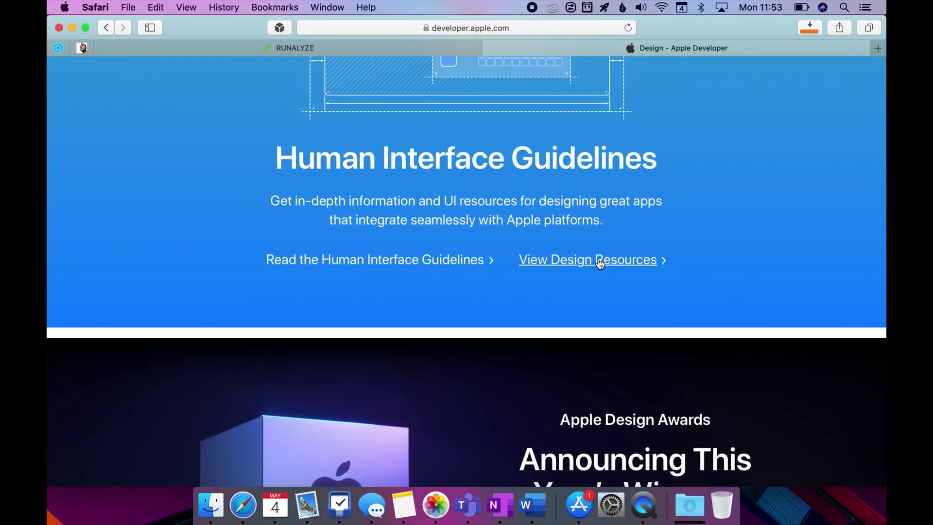
left_click(599, 261)
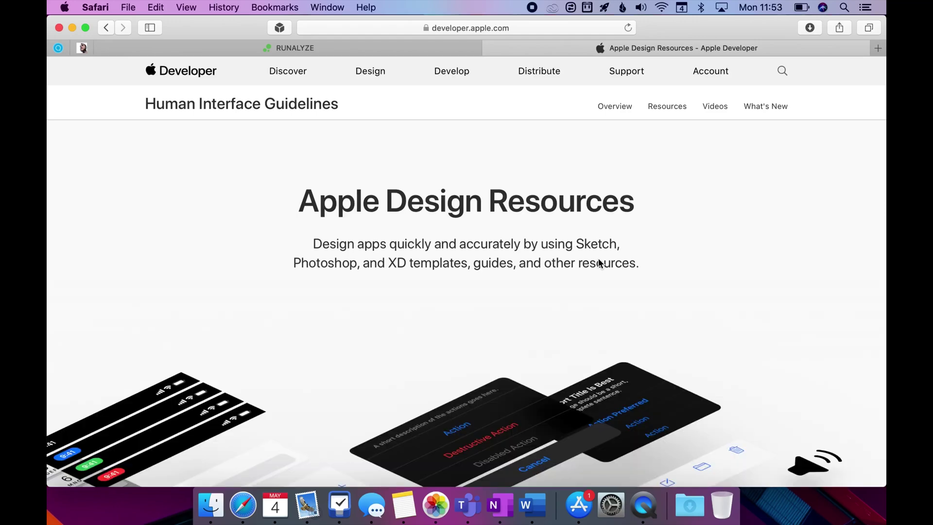
Download the iOS design resources for Keynote from the Apple Design Resources page
scroll(529, 283, "down", 1)
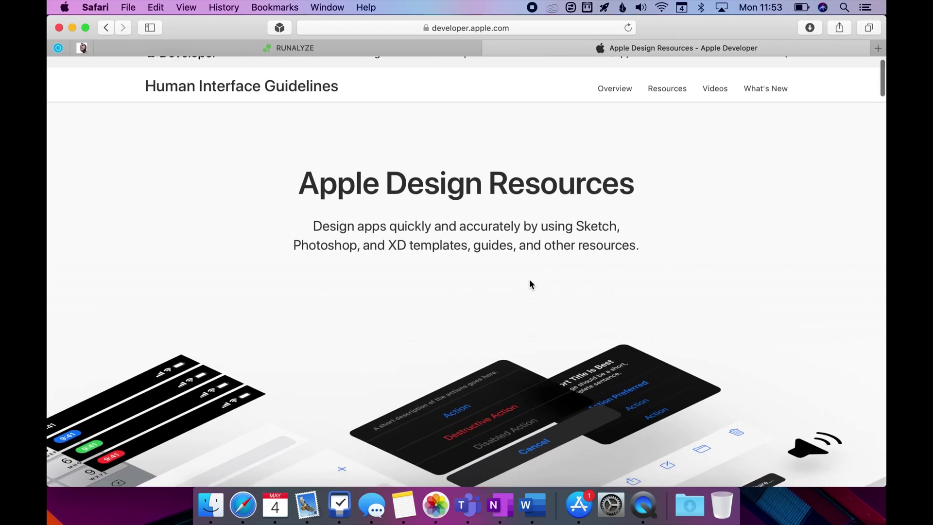
scroll(529, 280, "down", 7)
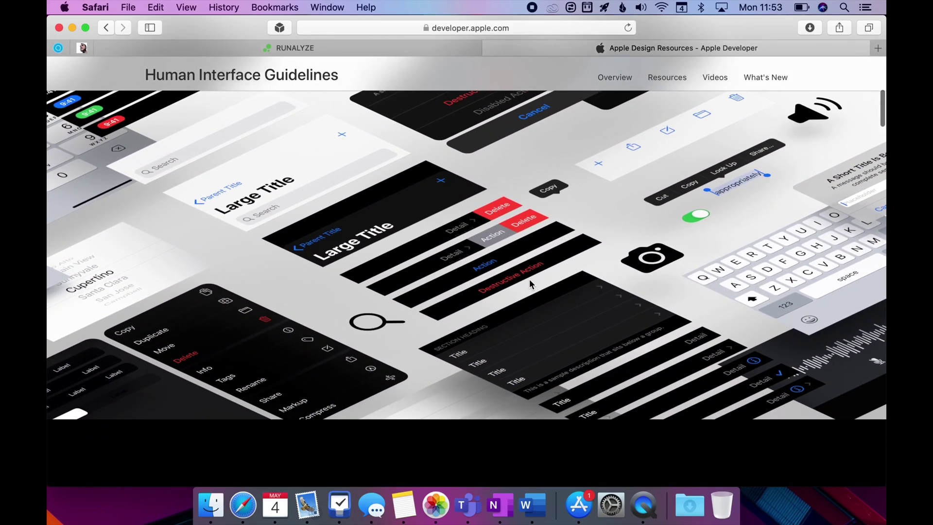
scroll(529, 280, "down", 10)
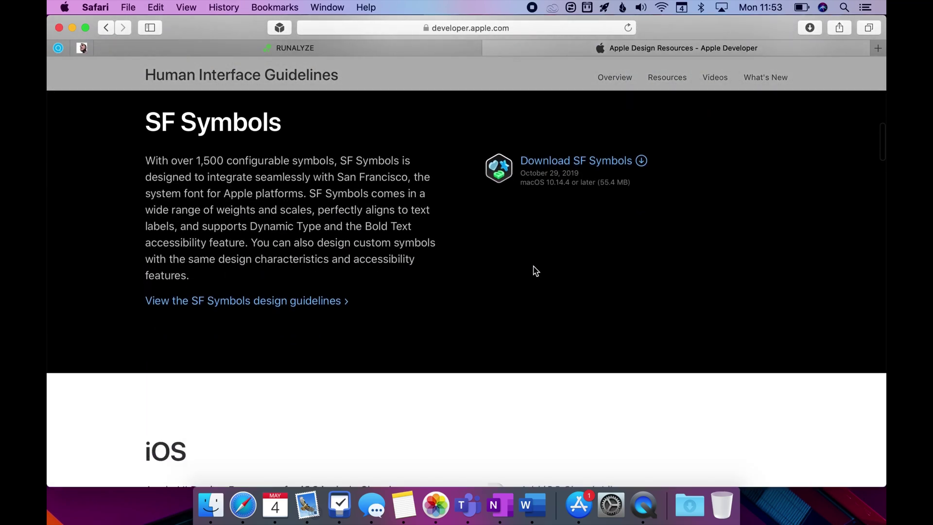
scroll(526, 321, "down", 4)
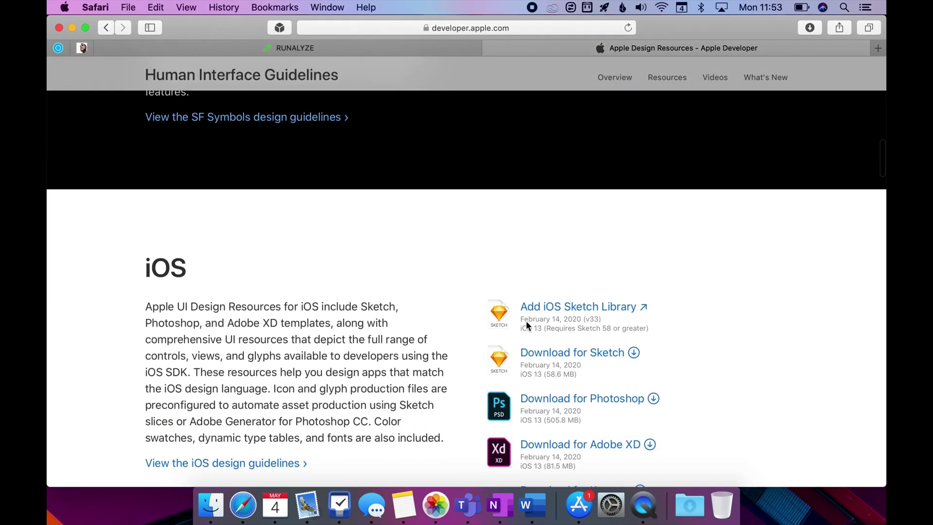
scroll(526, 325, "down", 3)
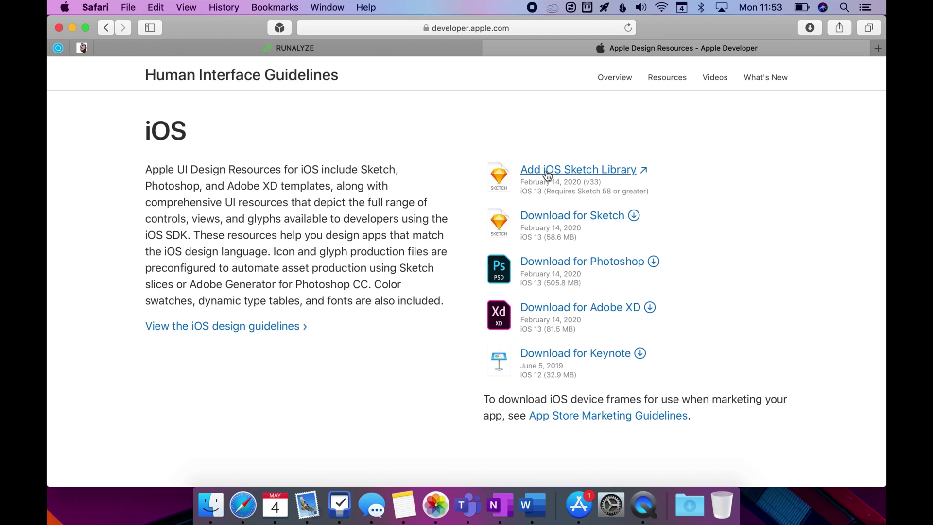
left_click(589, 356)
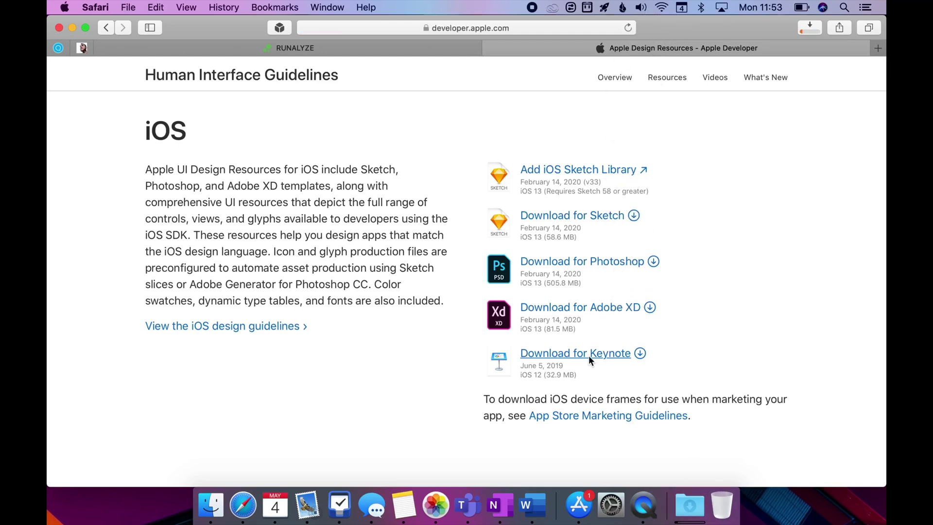
Check the browser's download list and the Downloads folder for the downloaded disk images
left_click(803, 30)
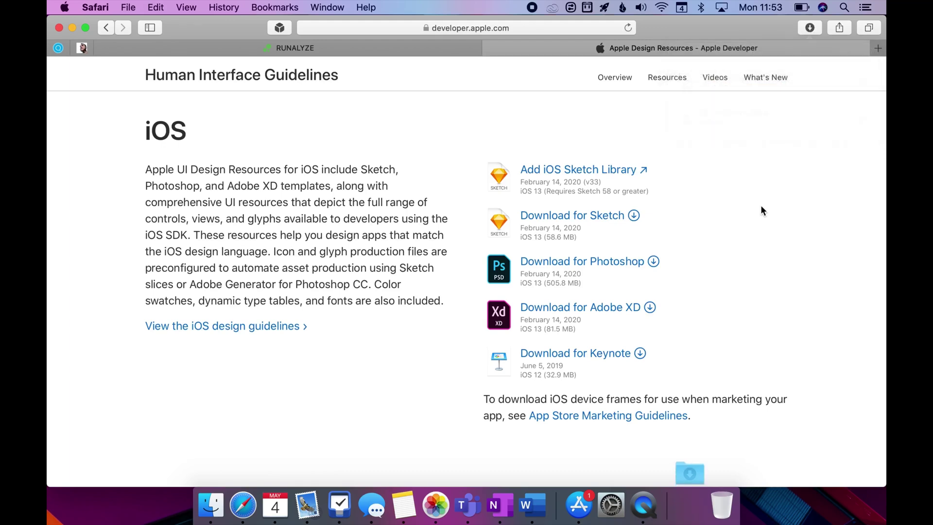
left_click(688, 506)
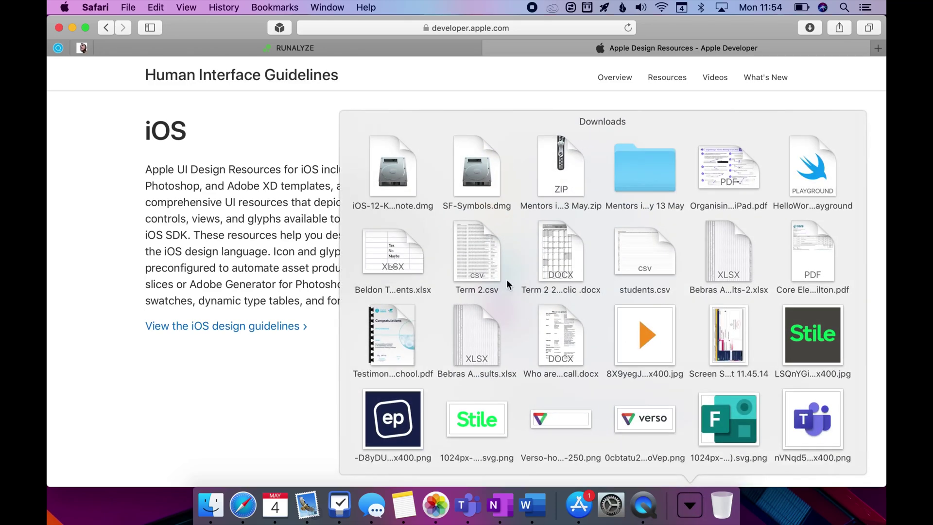
left_click(266, 432)
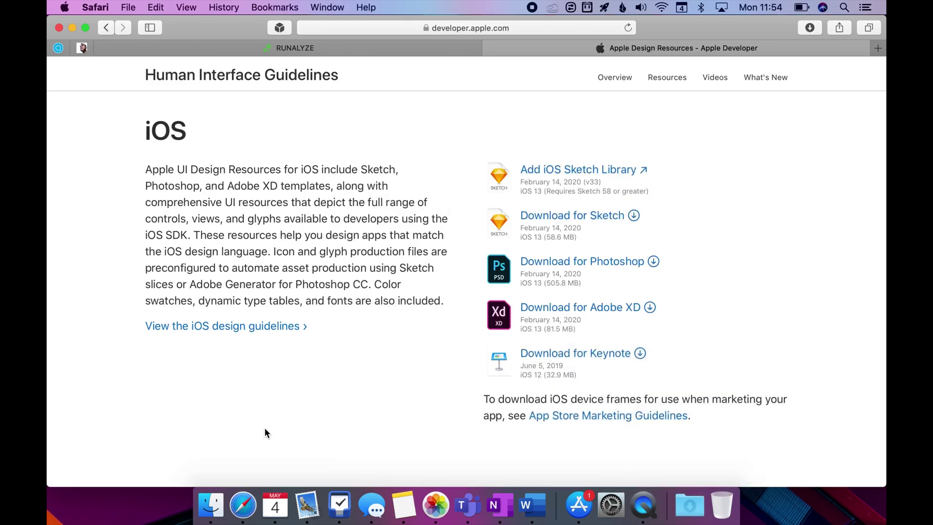
Hide the browser, switch to Finder and open the SF-Symbols.dmg disk image from the recent files
key("super+h")
left_click(211, 505)
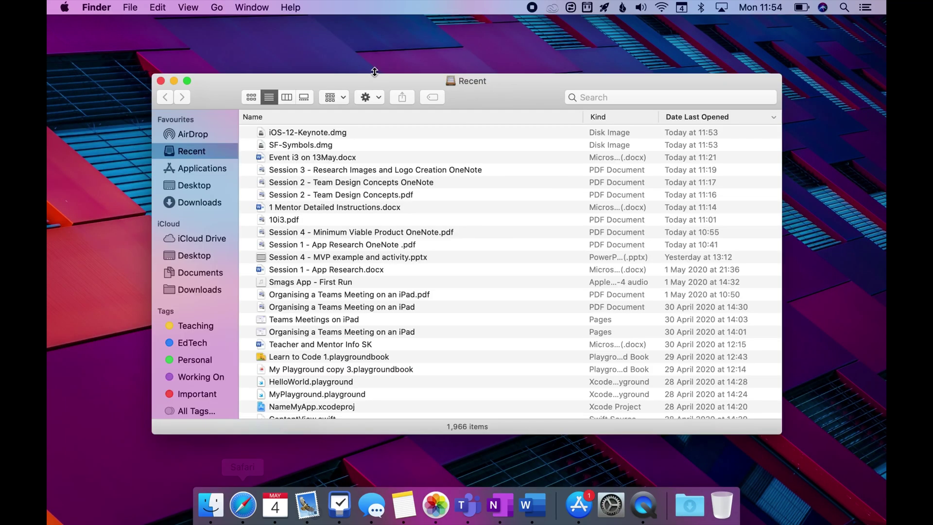
left_click(310, 143)
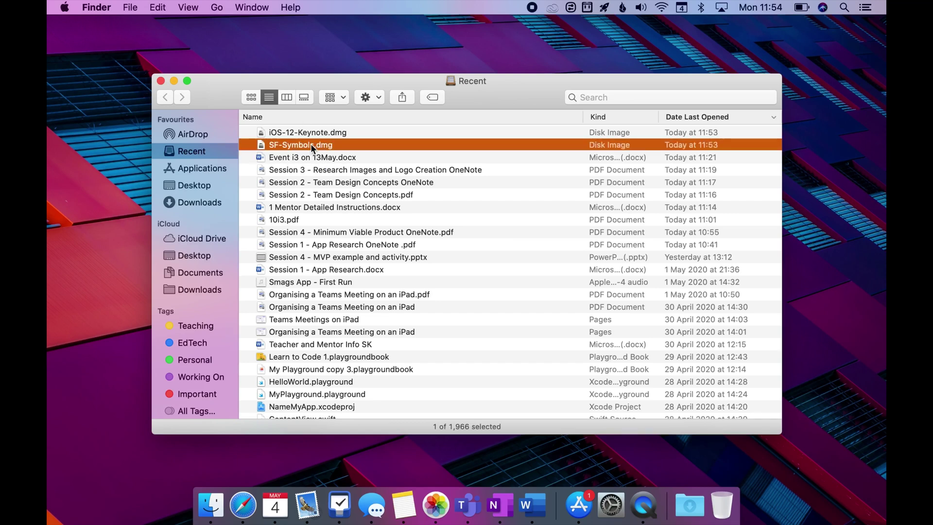
double_click(261, 146)
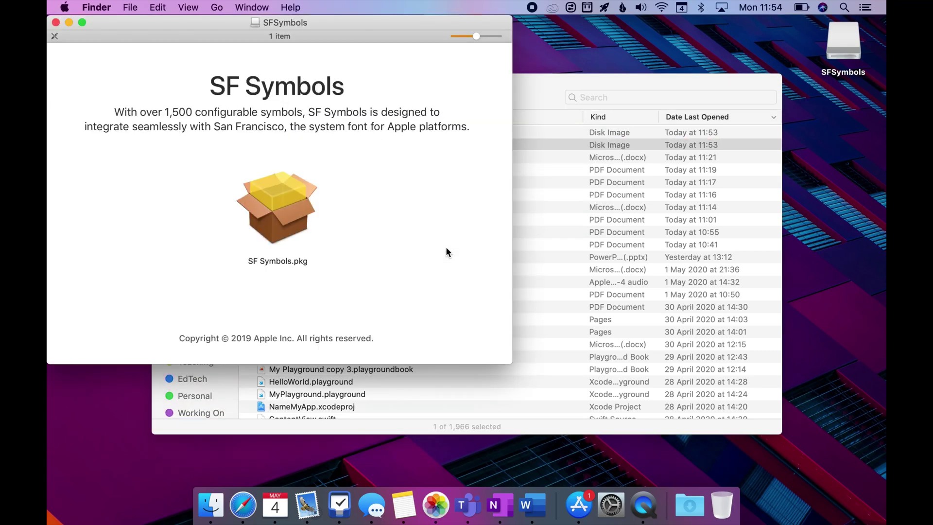
Run SF Symbols.pkg, agree to the licence and perform the standard installation
double_click(295, 212)
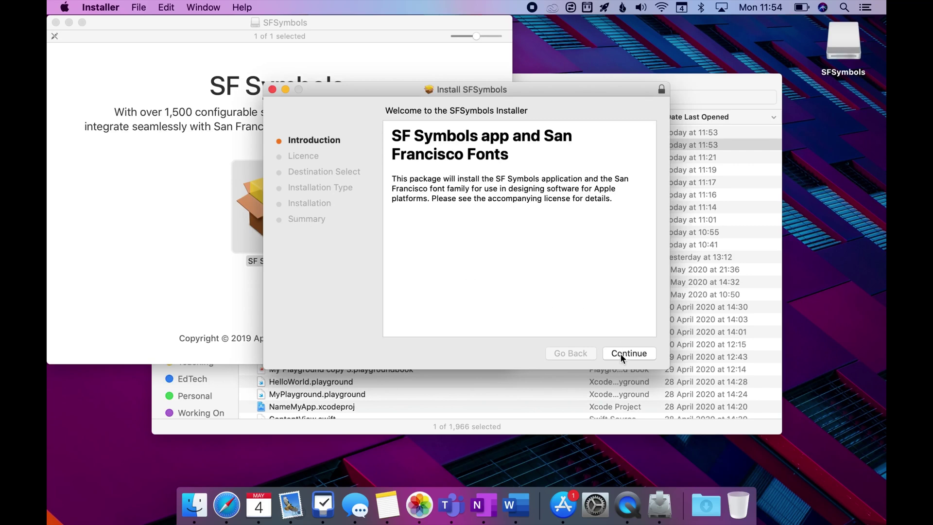
left_click(620, 354)
left_click(620, 354)
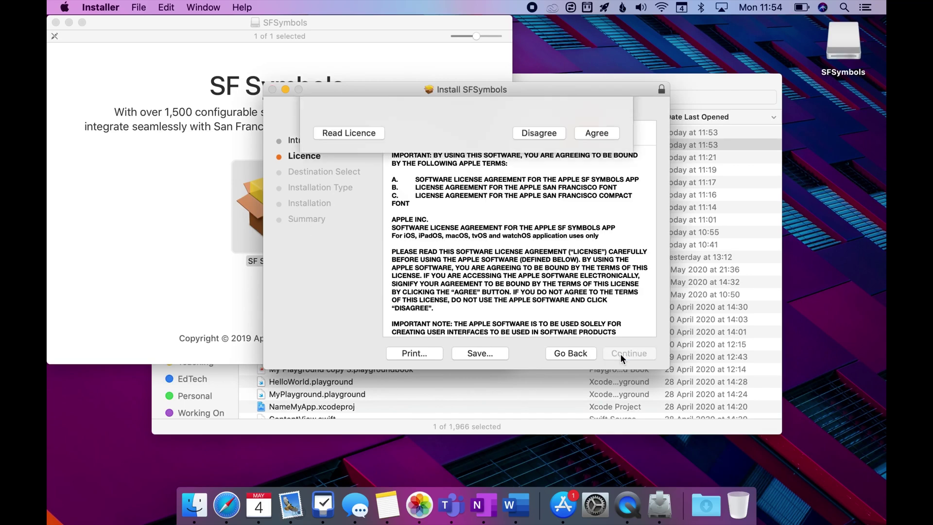
left_click(596, 195)
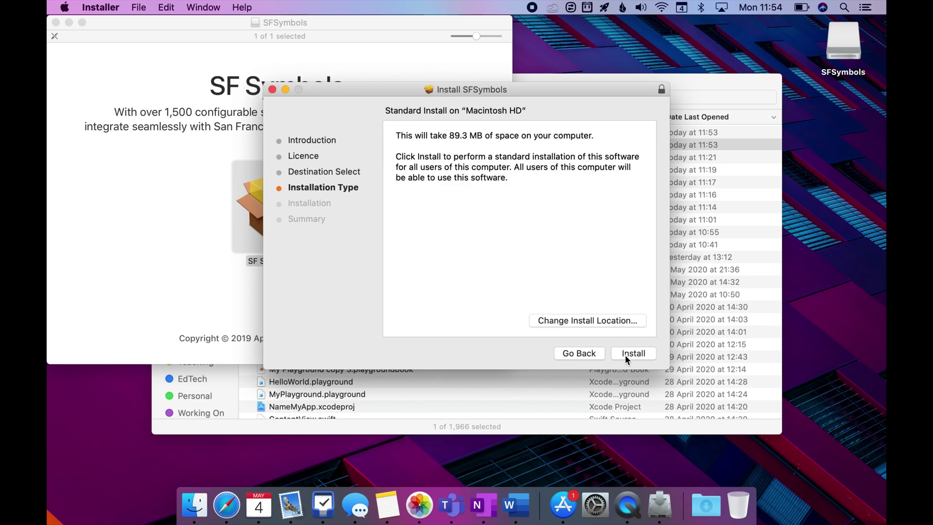
left_click(627, 357)
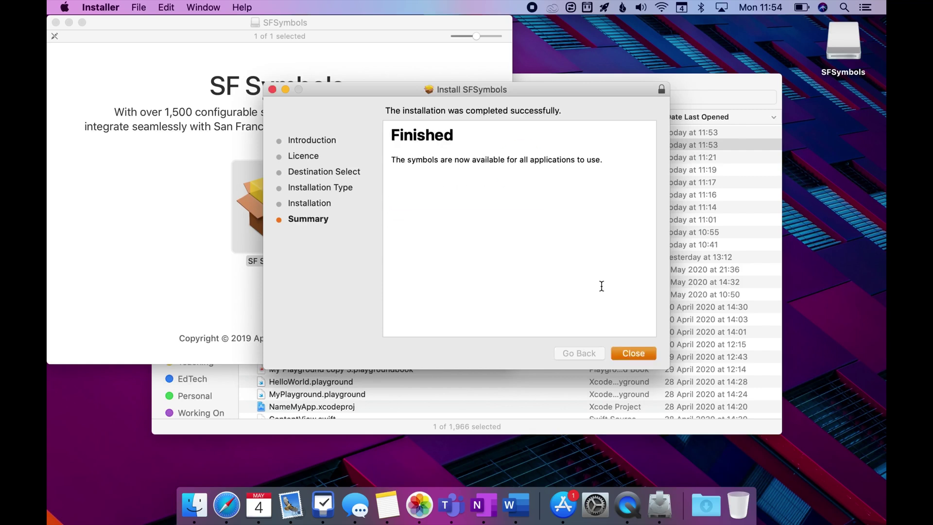
Close the finished installer, move it to the Bin and close the Finder window
left_click(639, 354)
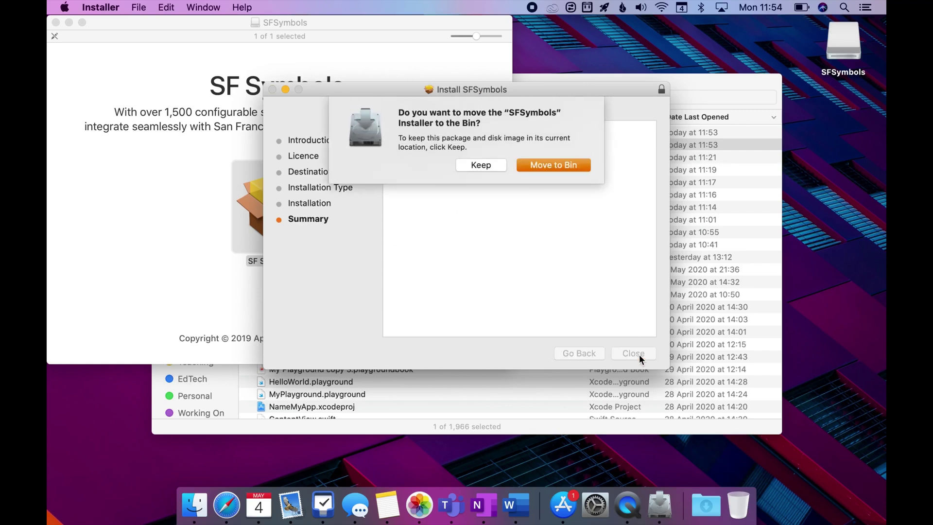
left_click(570, 165)
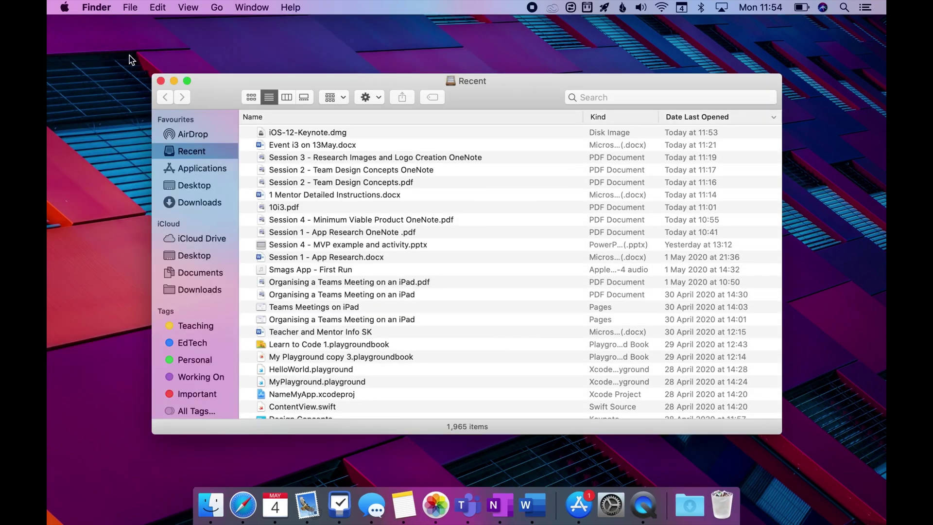
left_click(161, 81)
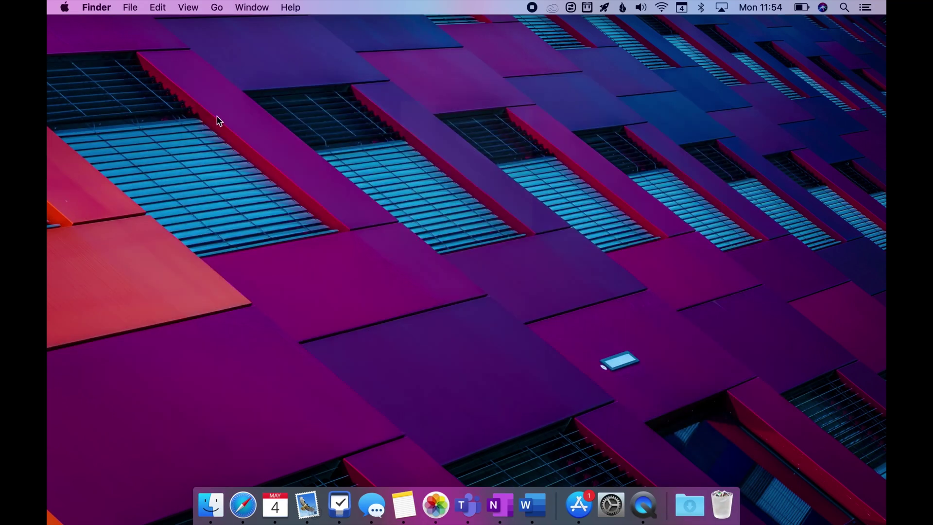
Open the SF Symbols app, browse the full symbol collection and quit the app
key("super+space")
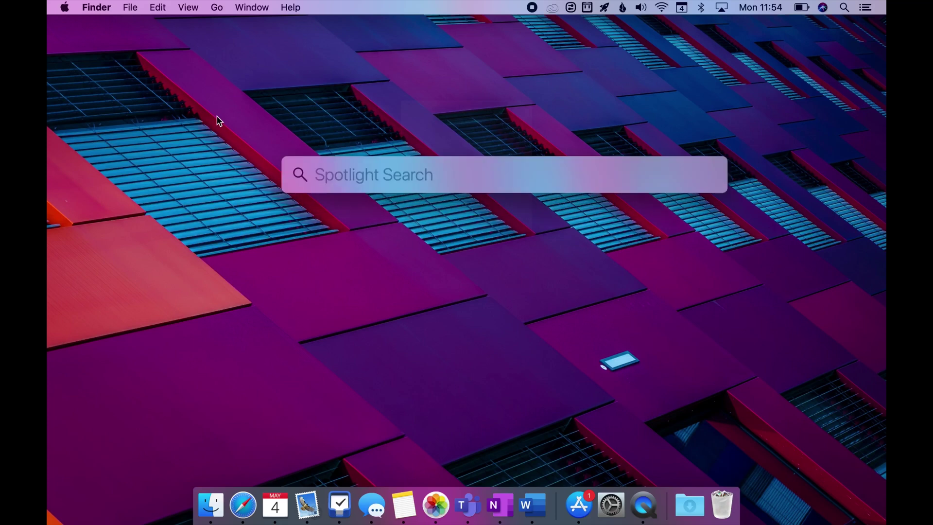
type("sf")
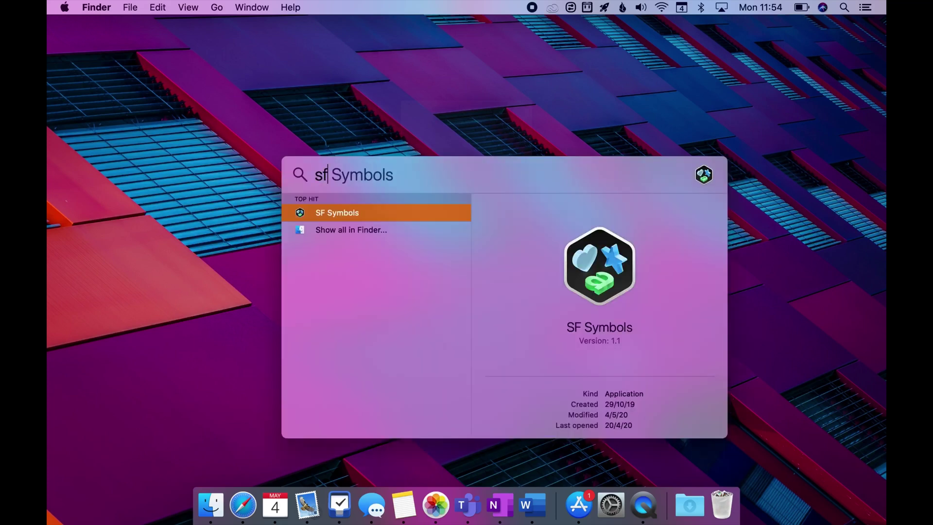
key("Return")
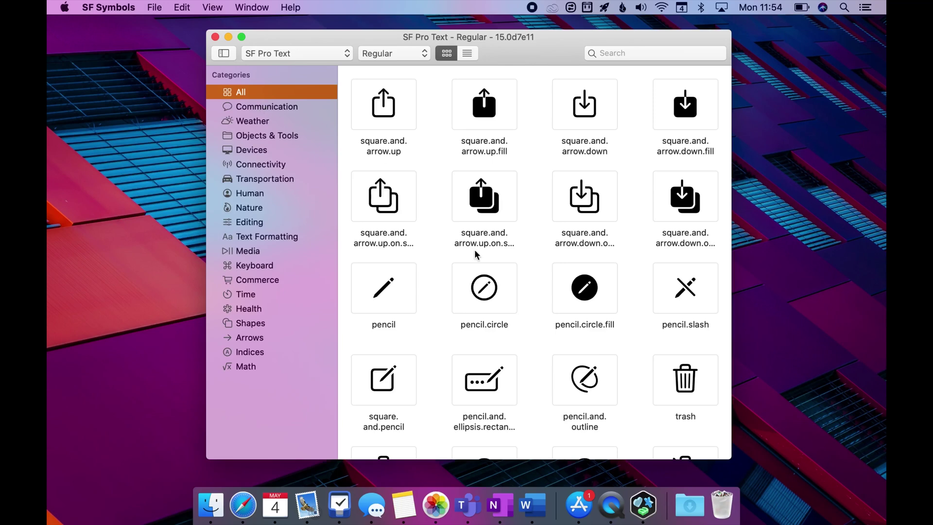
scroll(476, 254, "down", 8)
scroll(475, 251, "down", 15)
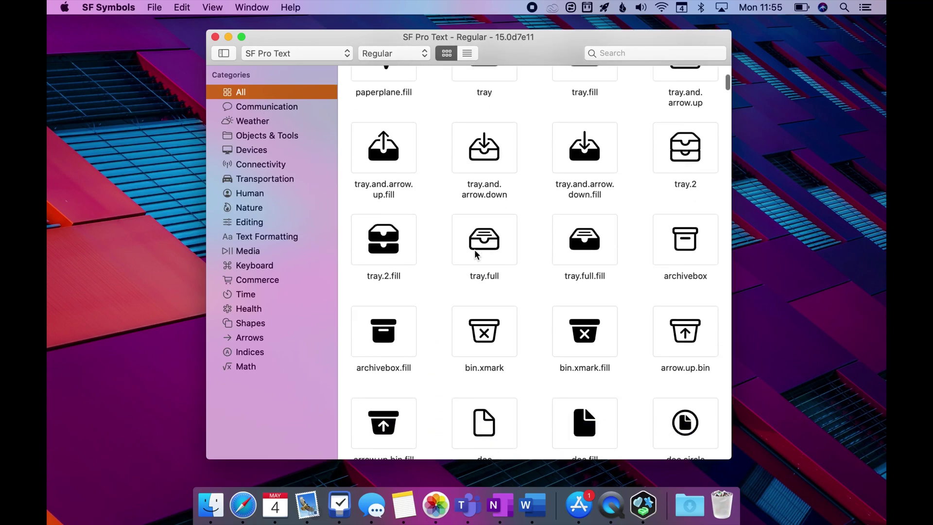
scroll(474, 249, "down", 20)
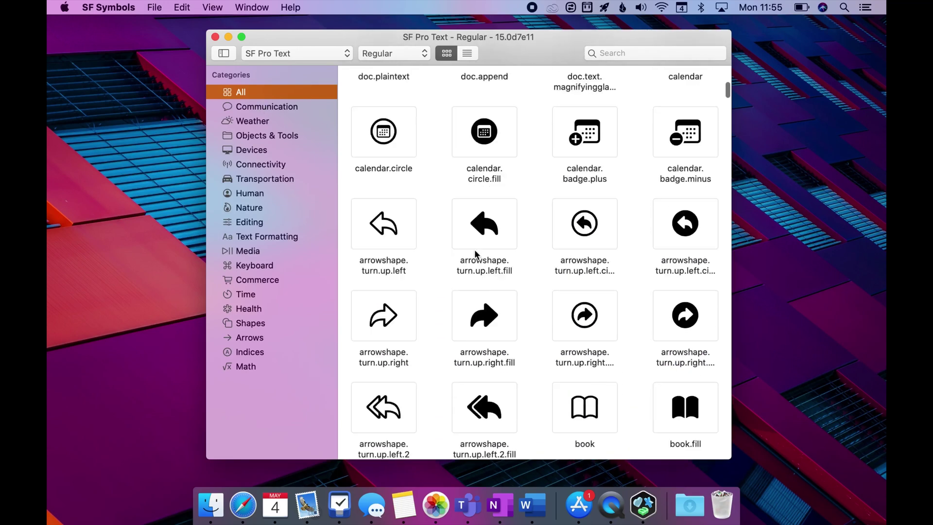
scroll(475, 250, "down", 20)
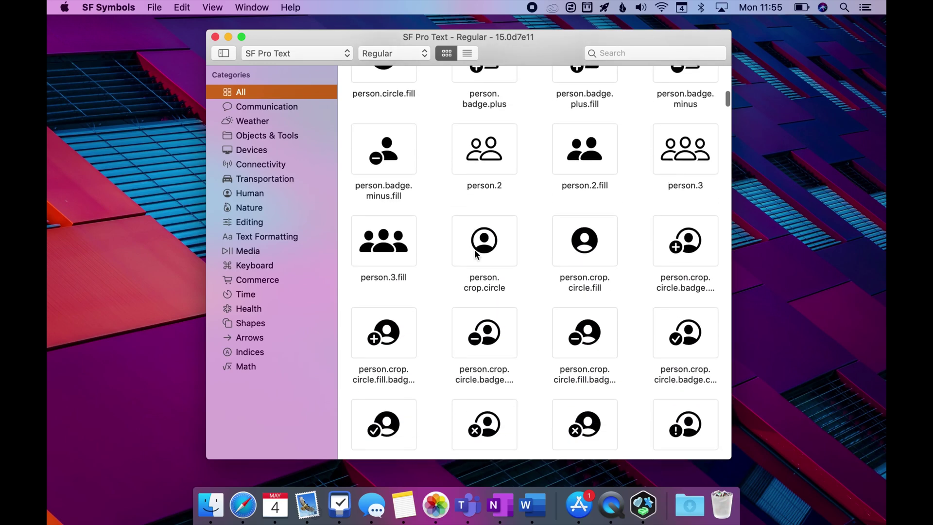
scroll(475, 249, "down", 2)
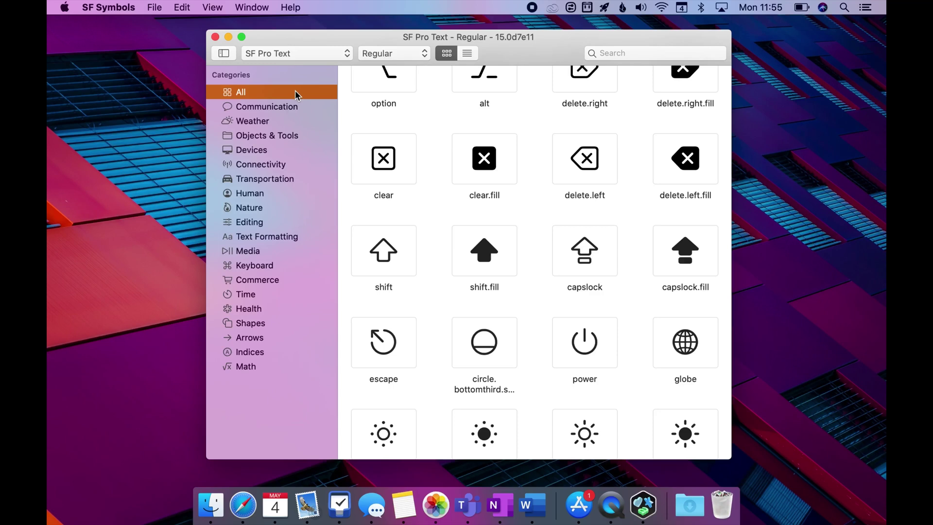
key("super+q")
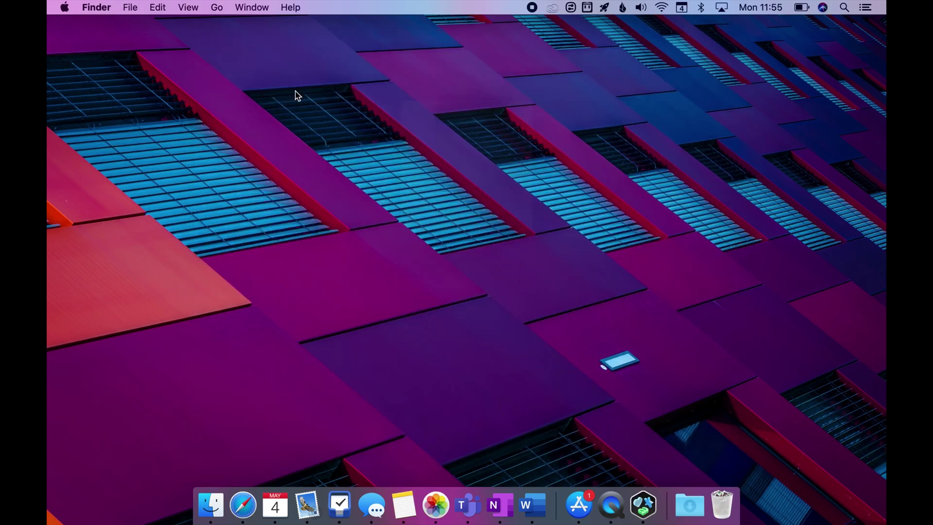
Open the iOS-12-Keynote.dmg disk image from Finder's recent files and agree to its licence
left_click(210, 505)
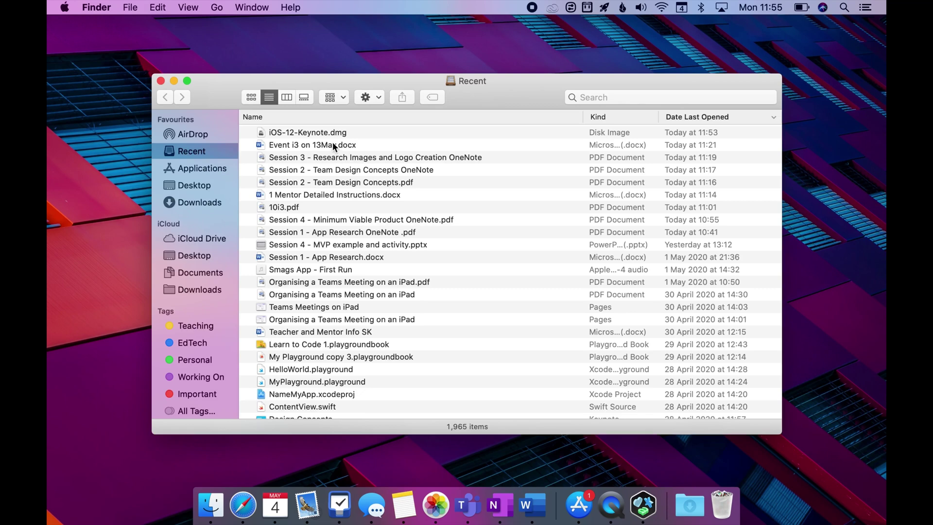
left_click(332, 136)
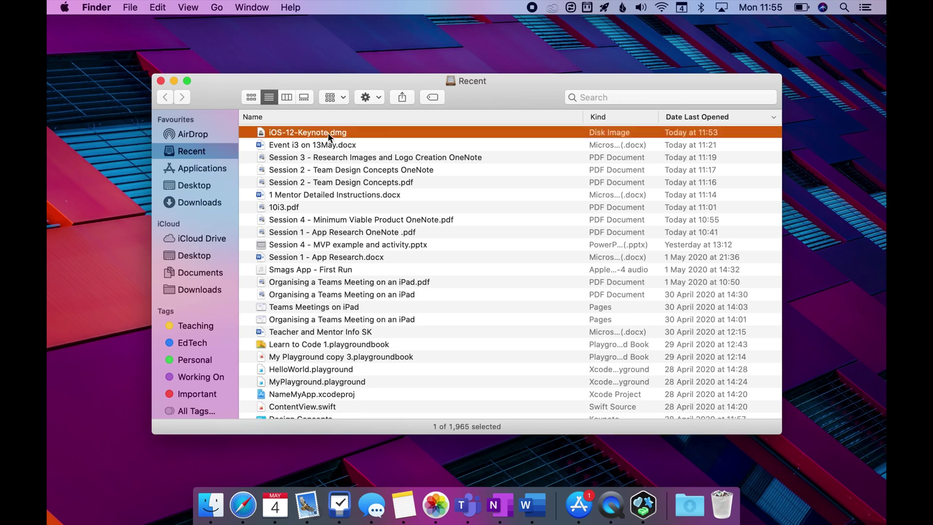
double_click(328, 132)
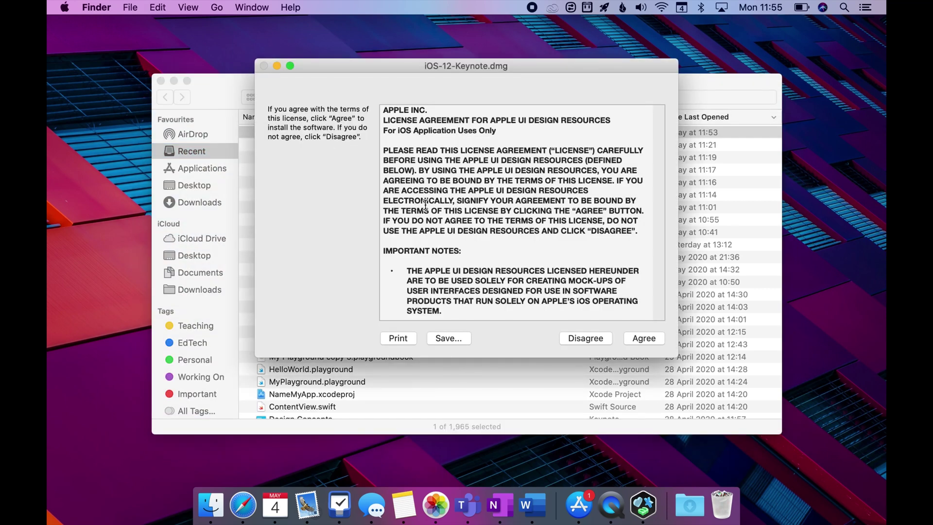
left_click(651, 338)
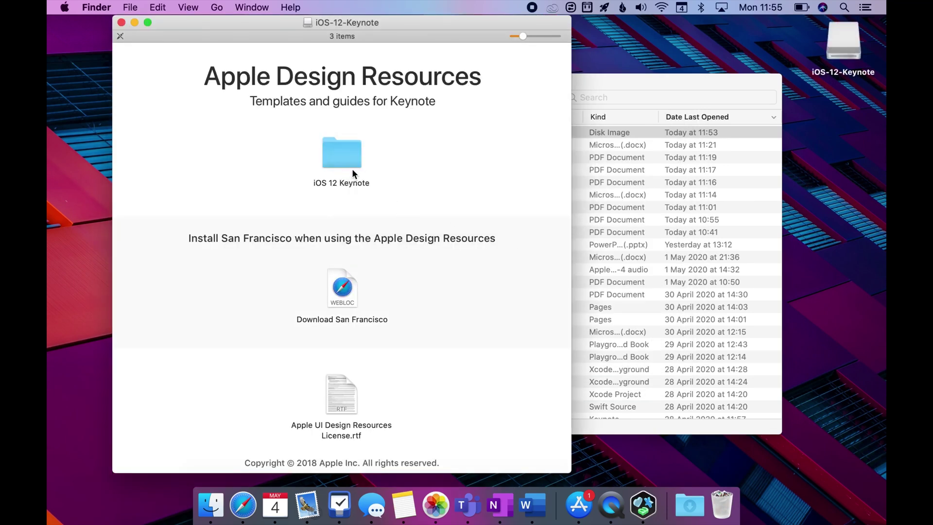
Copy the iOS 12 Keynote folder from the mounted disk image into the Downloads folder
left_click(330, 150)
left_click(585, 79)
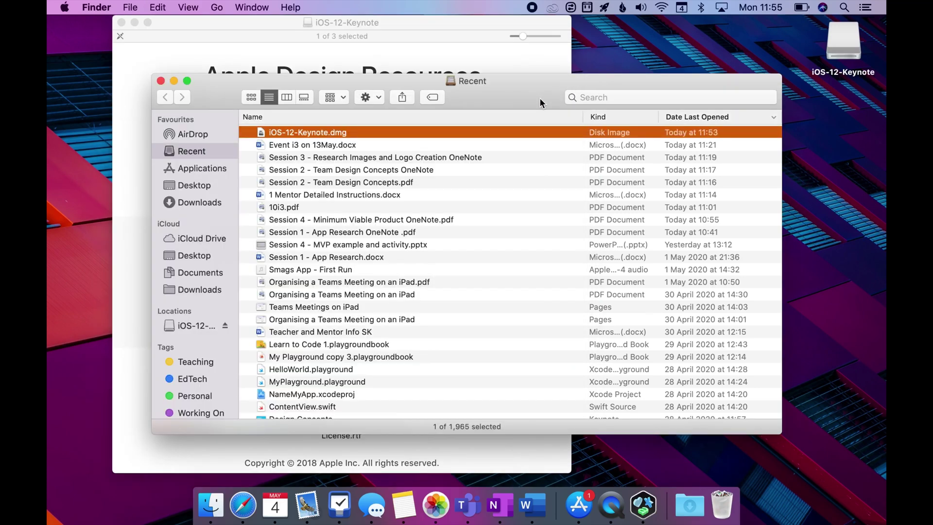
left_click(200, 202)
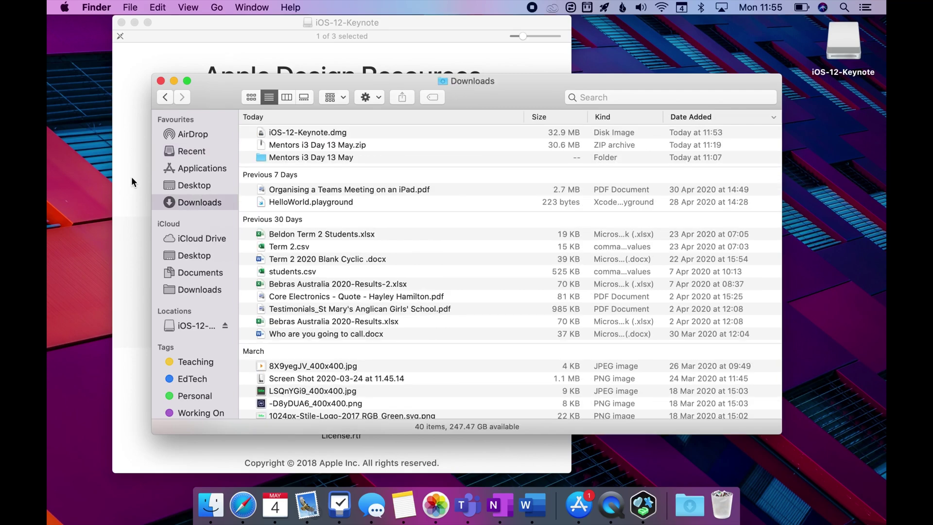
left_click(131, 180)
left_click_drag(331, 152, 596, 172)
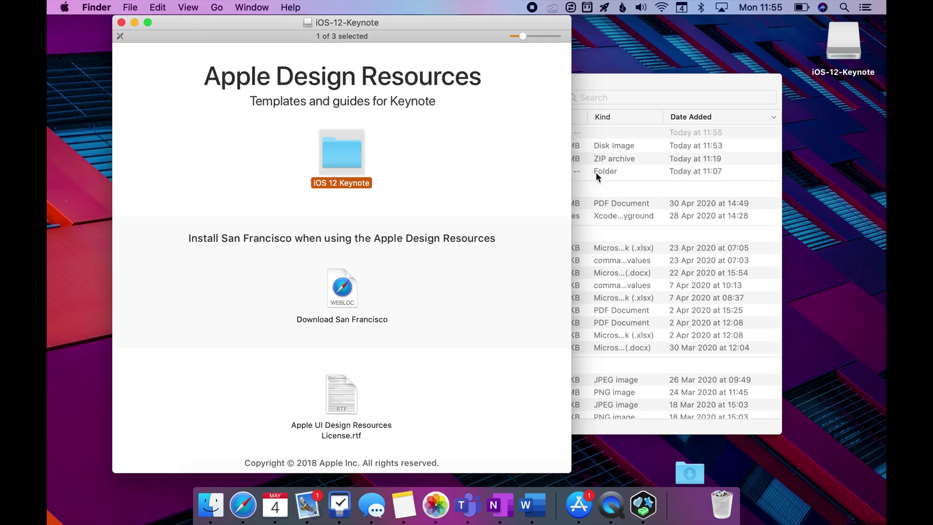
left_click(616, 84)
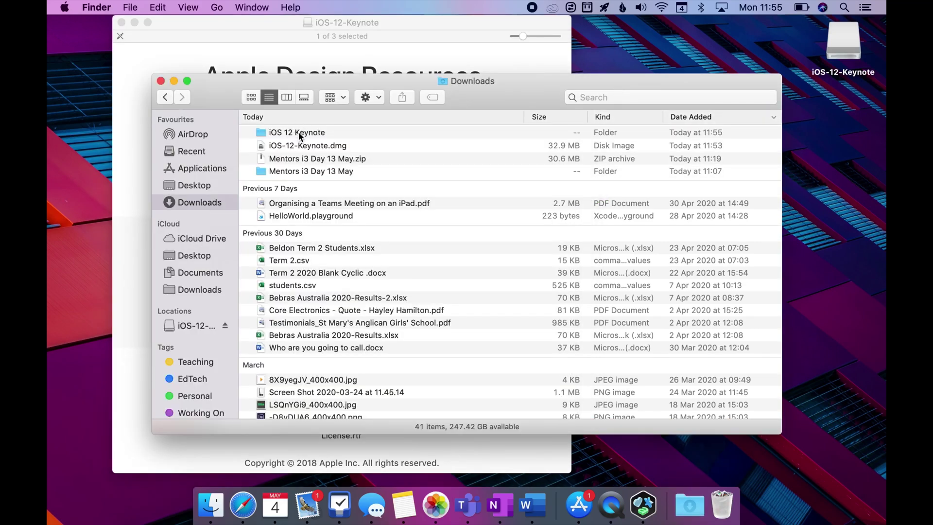
Open the copied iOS 12 Keynote folder, expand its Colors folder and try to open iOS System Colors.clr
double_click(299, 132)
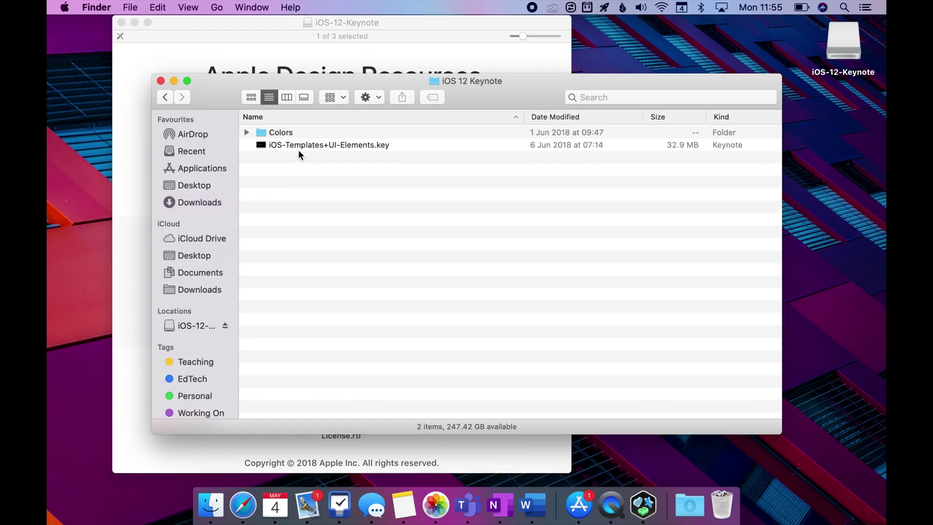
left_click(253, 130)
key("Right")
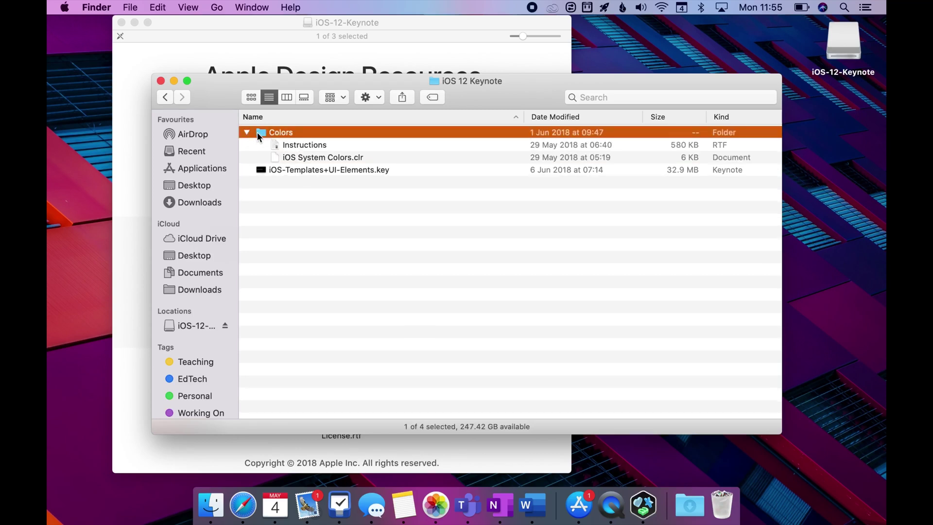
double_click(308, 158)
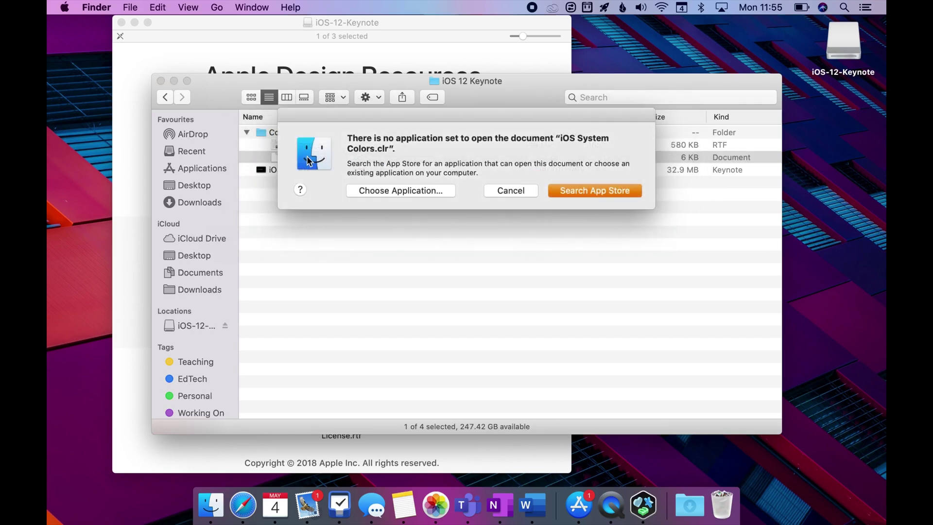
left_click(498, 192)
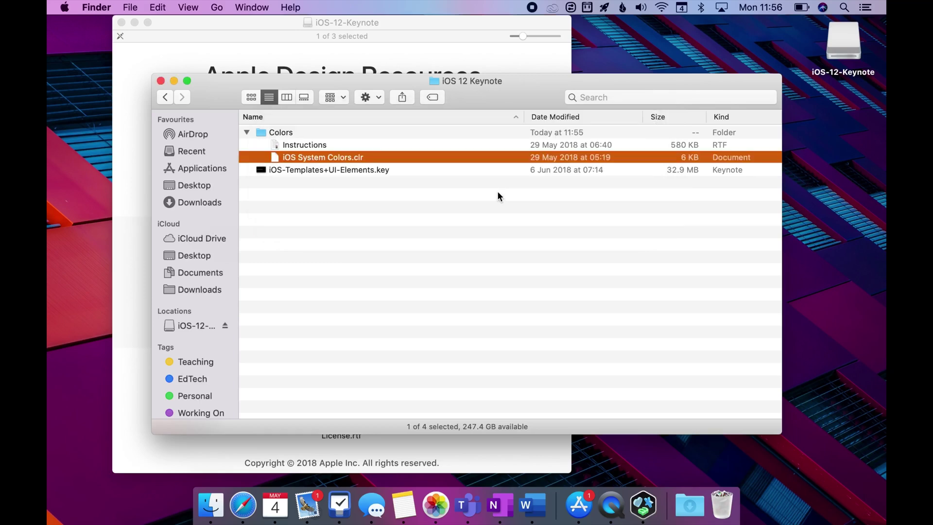
Open the Instructions document from the Colors folder, read it and move its window aside
double_click(319, 144)
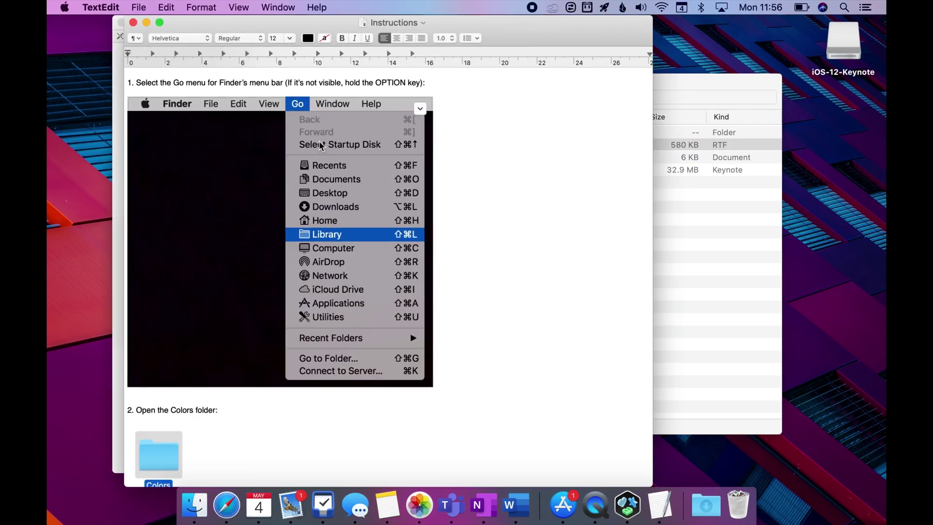
scroll(320, 293, "down", 3)
scroll(320, 292, "up", 4)
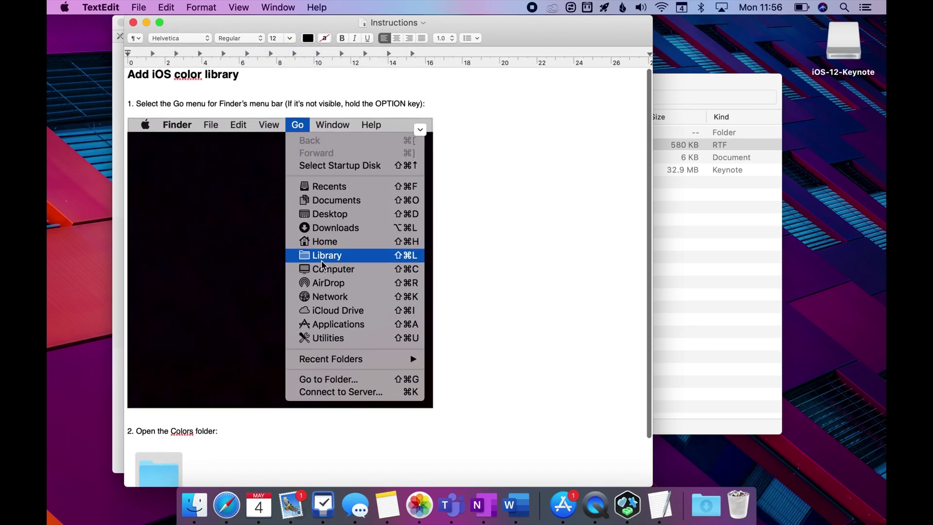
left_click_drag(319, 28, 245, 29)
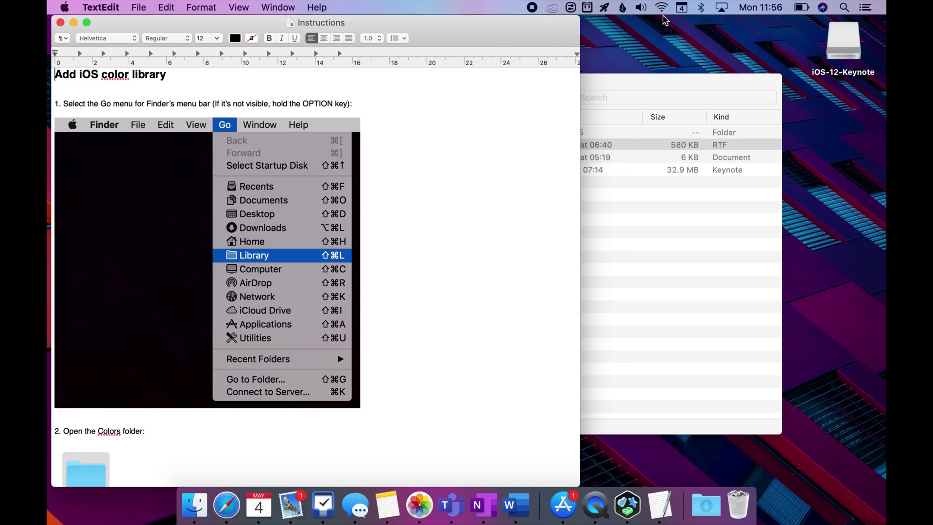
Switch back to Finder and go to the hidden user Library folder
left_click(646, 47)
left_click(217, 7)
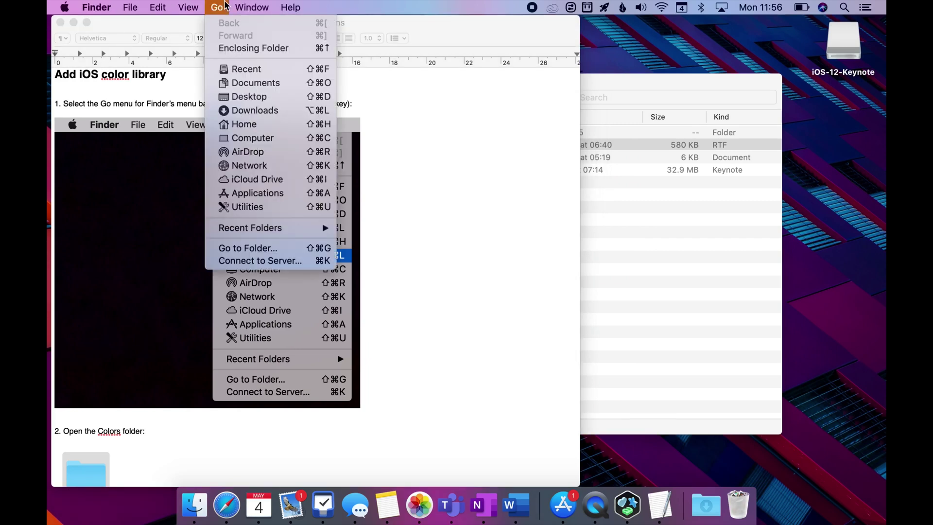
key("alt")
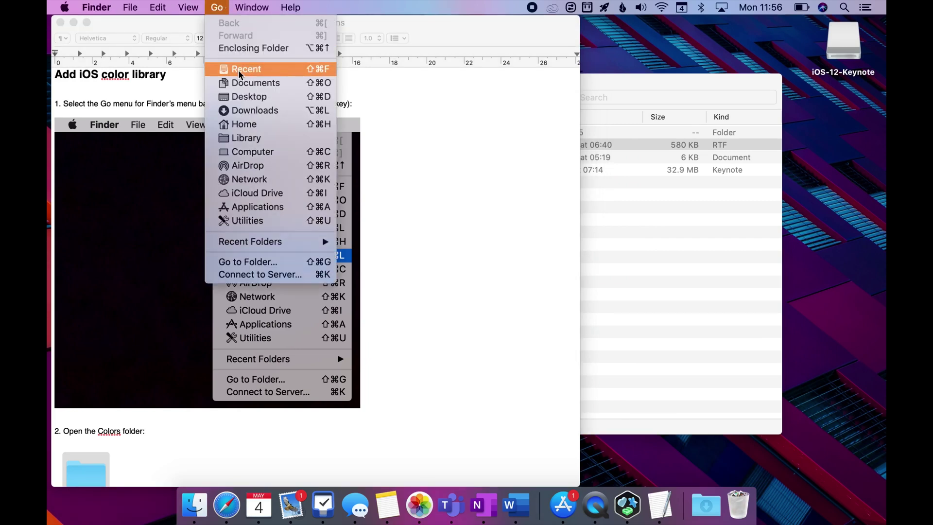
key("alt")
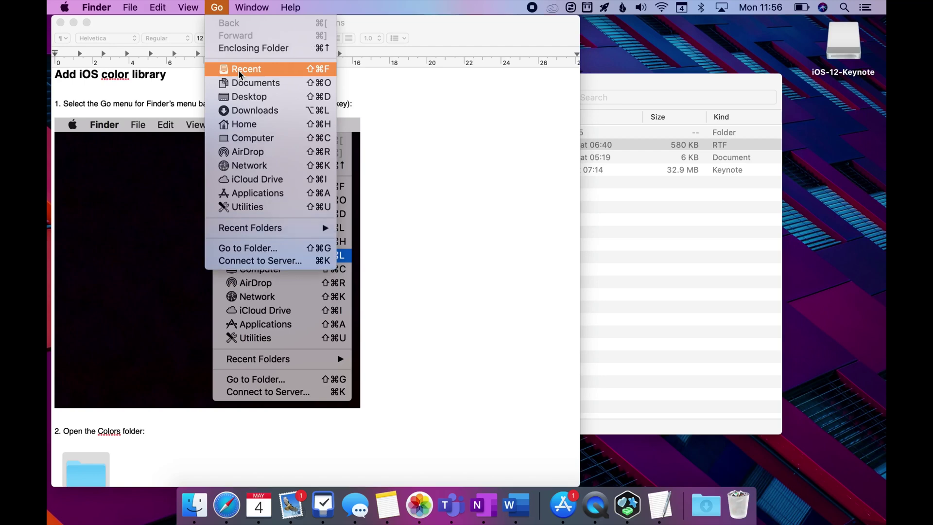
key("alt")
key("alt")
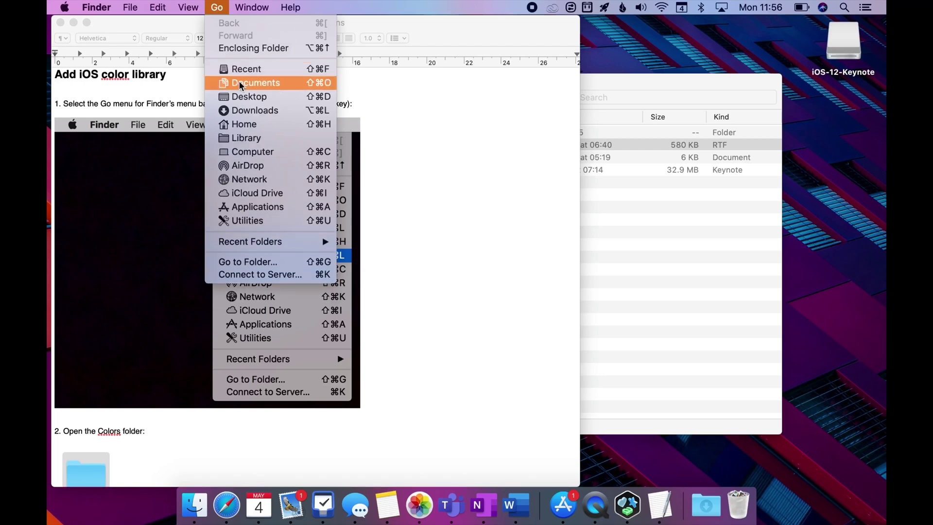
left_click(247, 139)
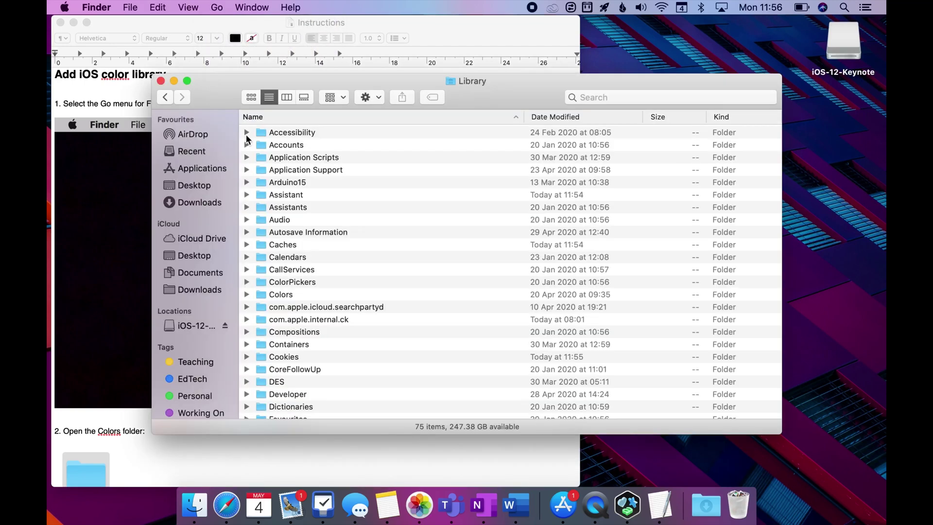
Read the next instruction, open the Colors folder inside Library and shift its window aside
scroll(129, 364, "down", 3)
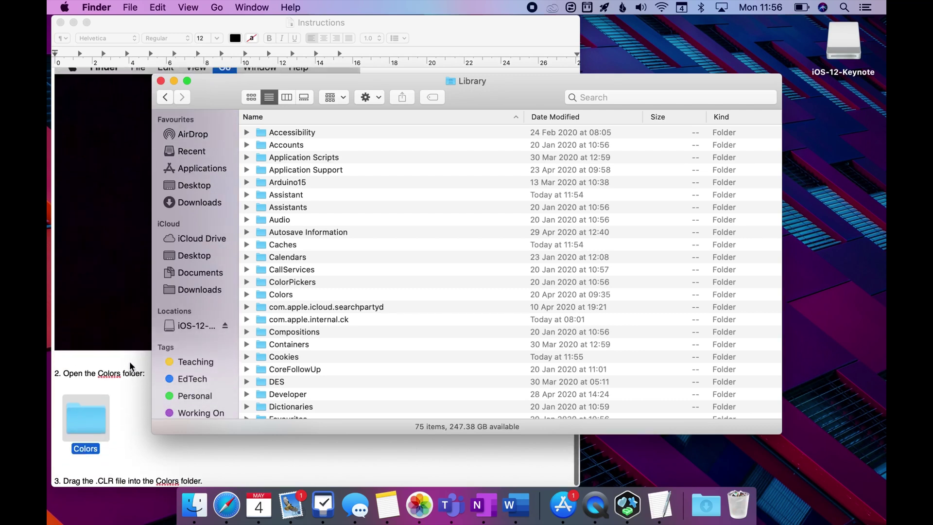
double_click(259, 295)
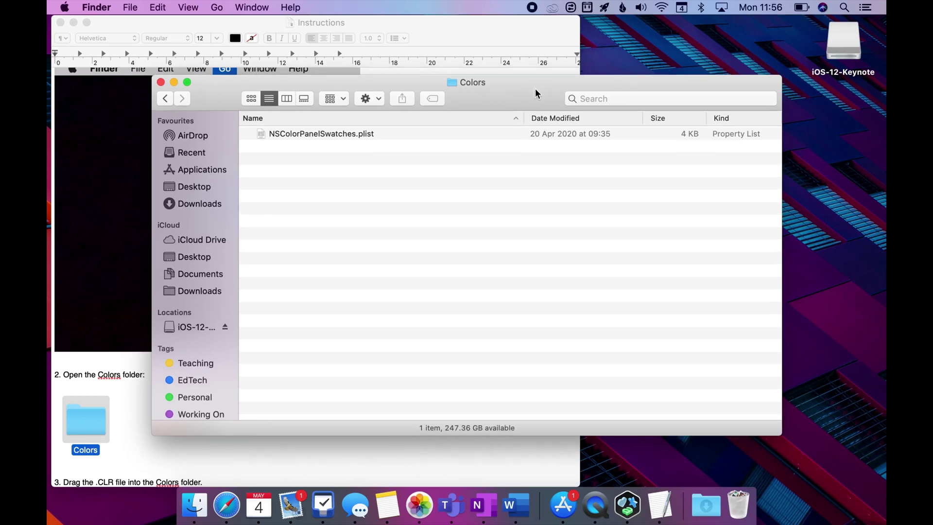
left_click_drag(539, 82, 565, 78)
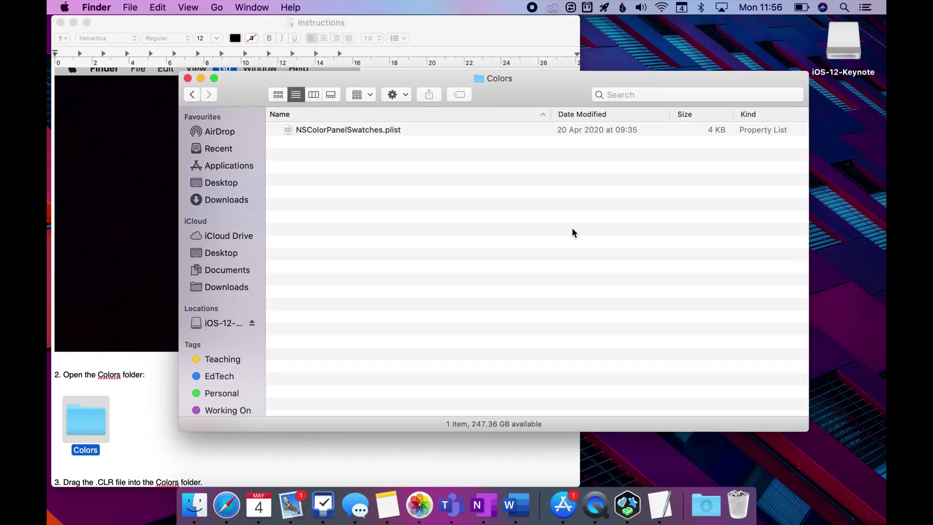
Open a second Finder window and go to the iOS 12 Keynote folder in Downloads
right_click(196, 512)
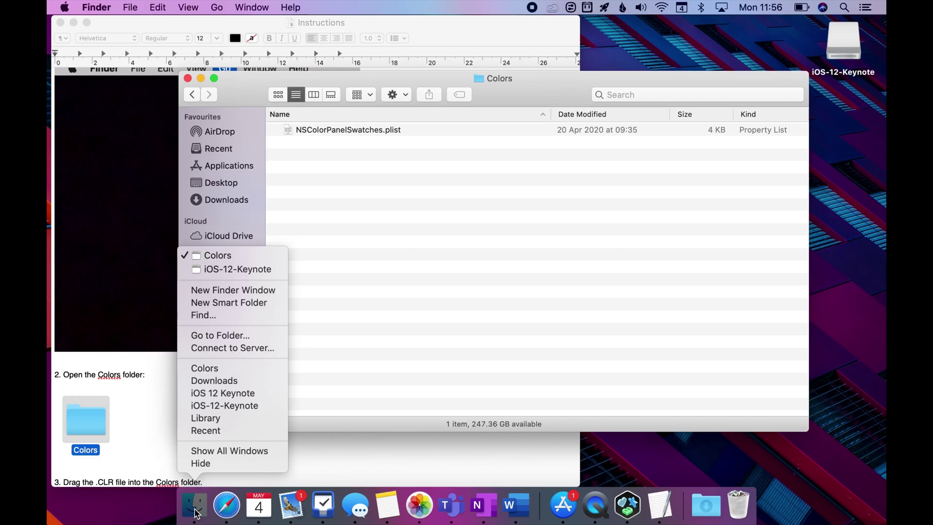
left_click(254, 290)
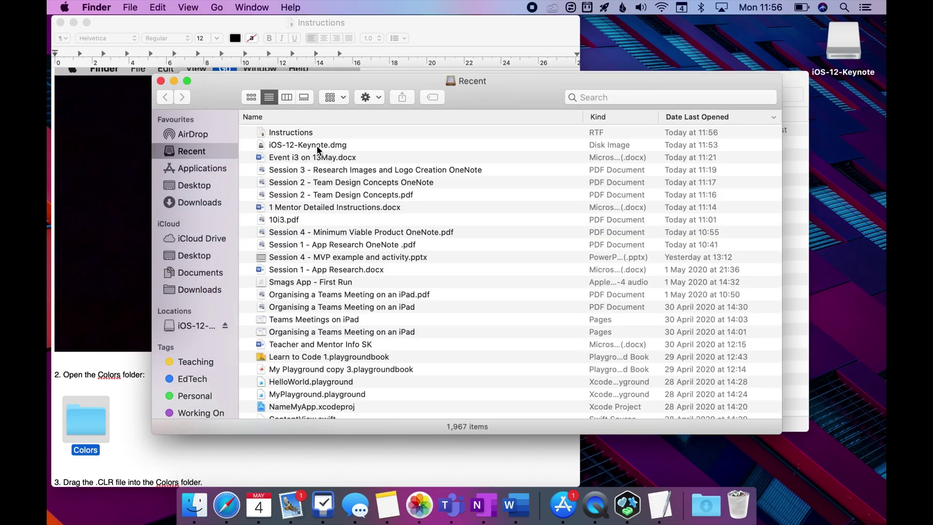
left_click(197, 201)
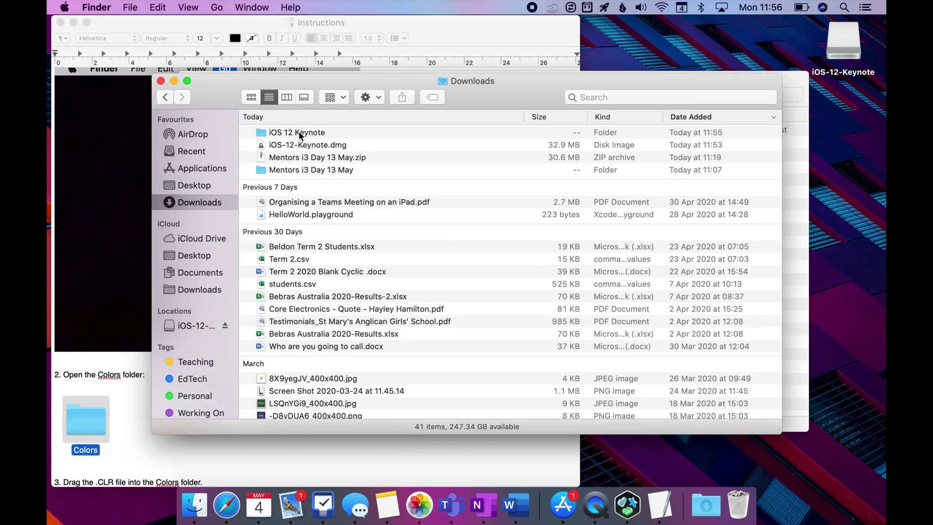
double_click(299, 133)
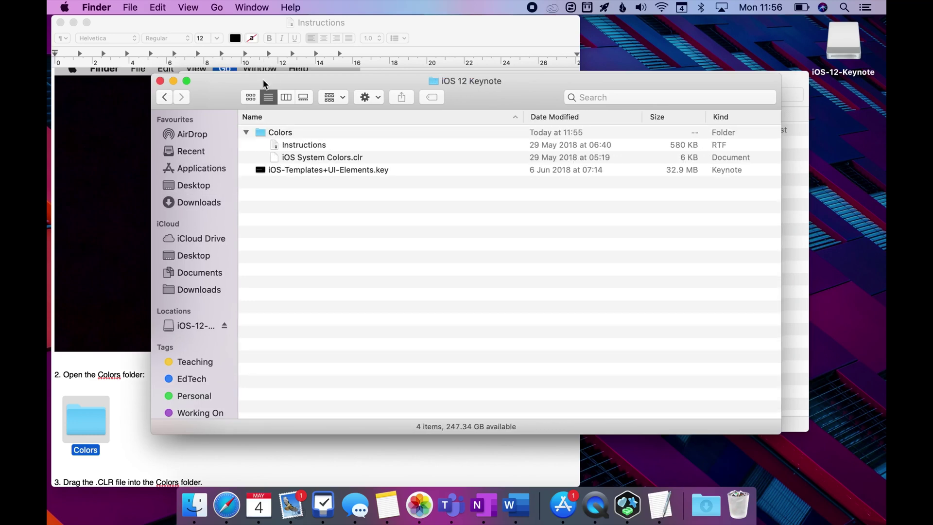
Move the iOS System Colors.clr file from the iOS 12 Keynote folder's Colors subfolder into the Library's Colors folder
left_click_drag(263, 80, 508, 78)
left_click_drag(517, 154, 334, 204)
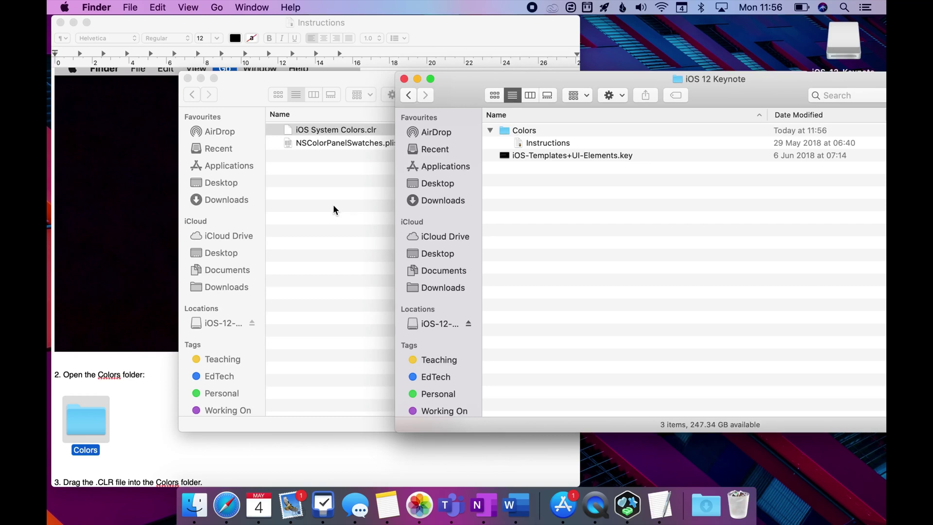
Quit TextEdit with the Instructions document and shift the iOS 12 Keynote Finder window aside
left_click(167, 399)
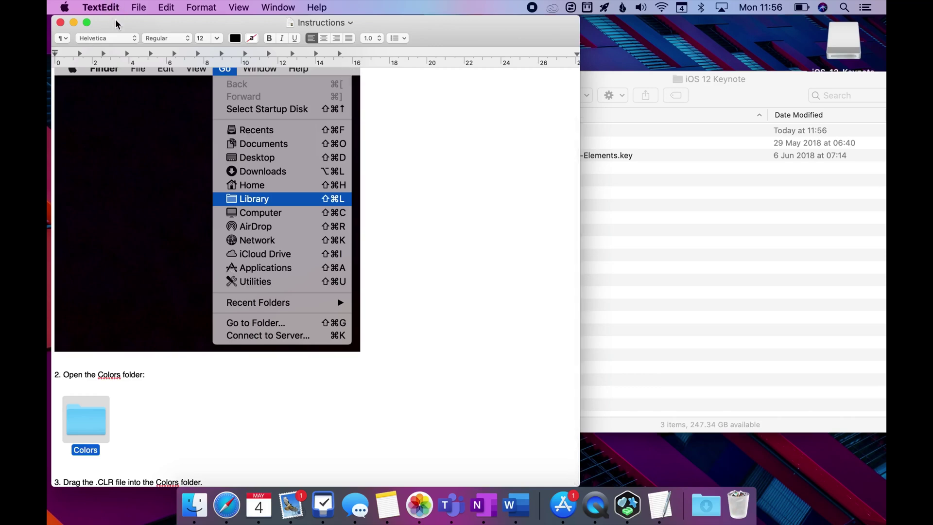
left_click(110, 6)
left_click(116, 129)
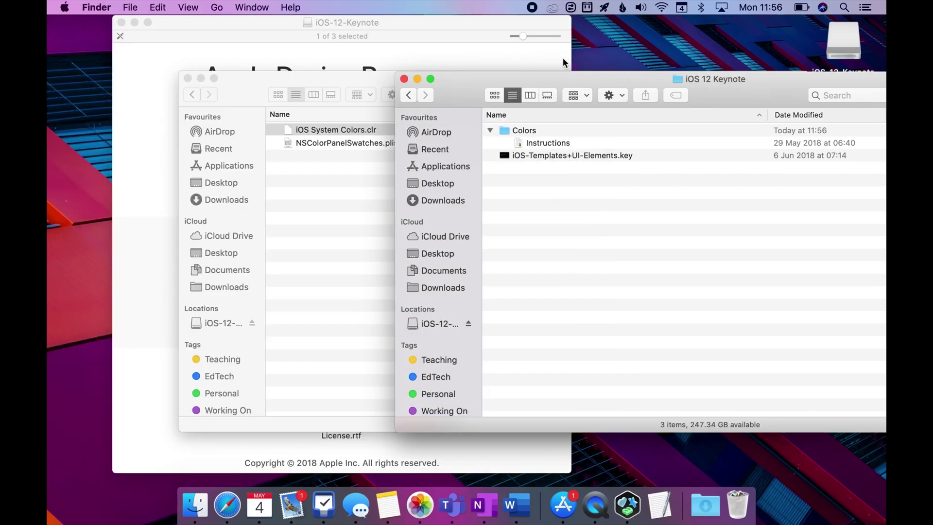
left_click_drag(546, 78, 366, 101)
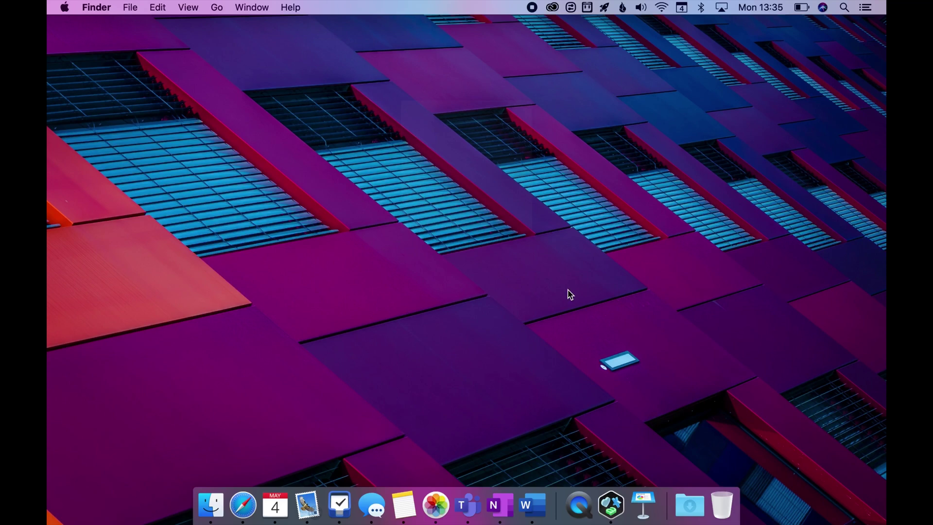
Open the iOS-Templates+UI-Elements.key presentation from the iOS 12 Keynote folder in Downloads
left_click(211, 505)
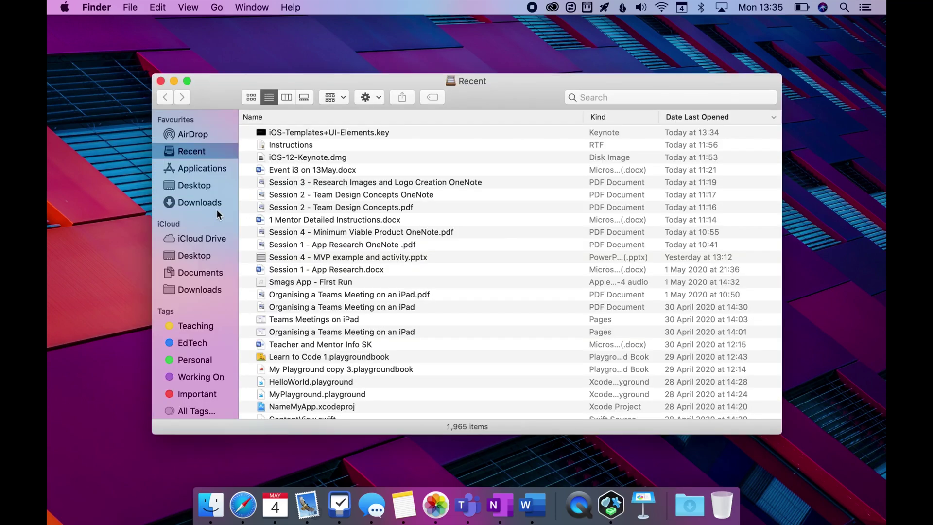
left_click(210, 207)
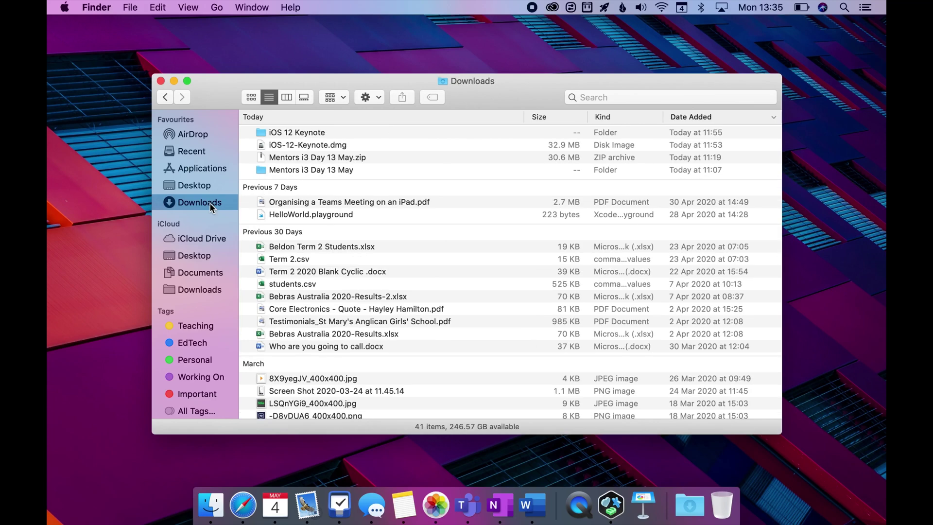
left_click(294, 131)
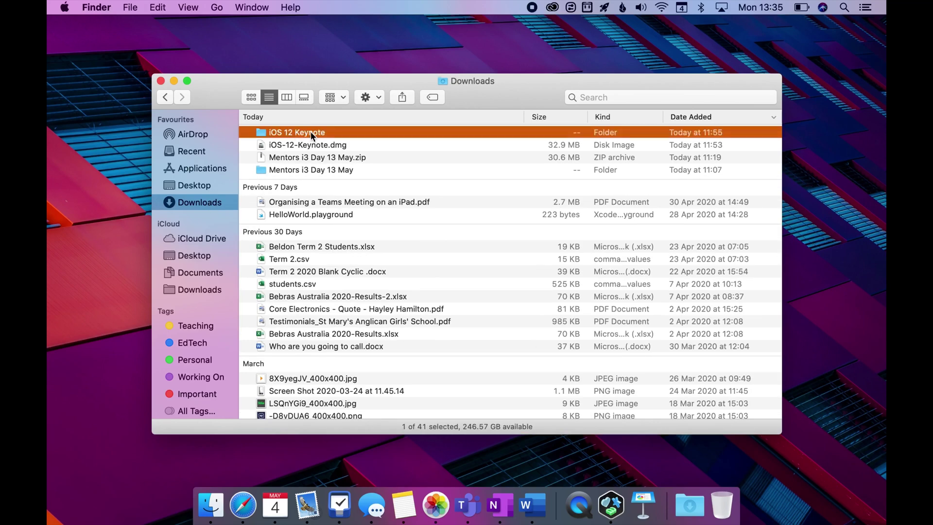
double_click(310, 131)
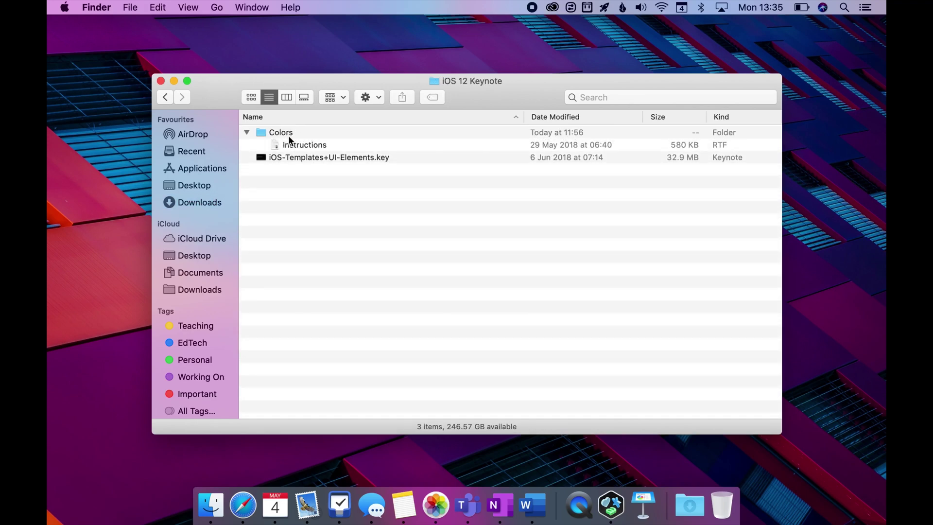
left_click(296, 158)
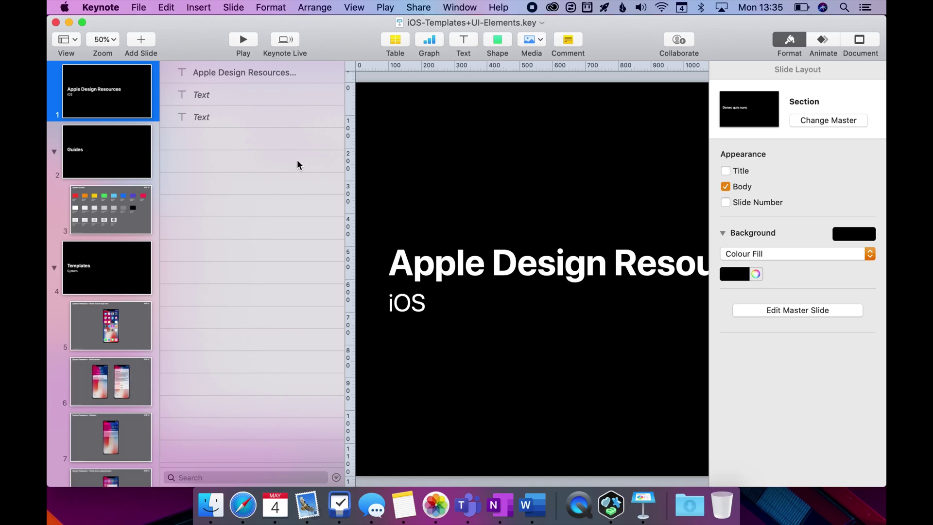
Examine the presentation's title slide, the Guides section slide and the System Colors slide across their full width
scroll(531, 240, "right", 3)
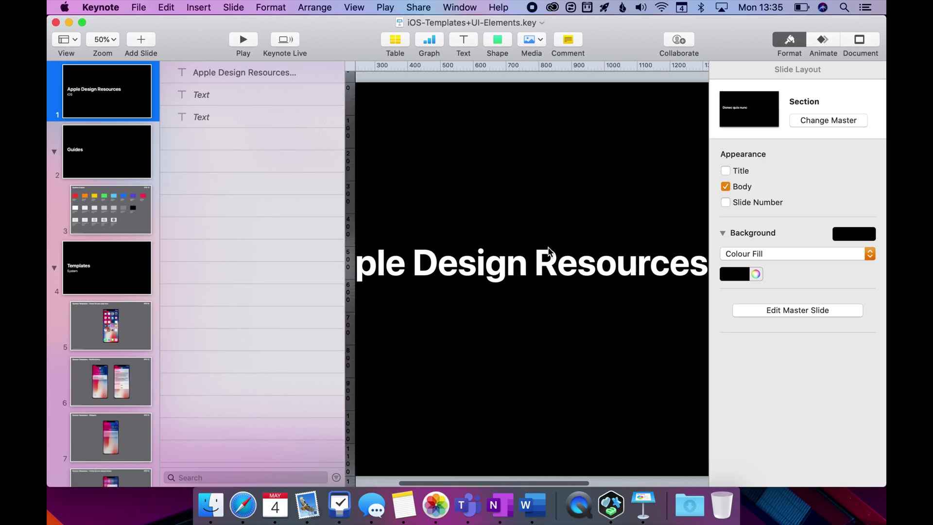
scroll(525, 239, "left", 3)
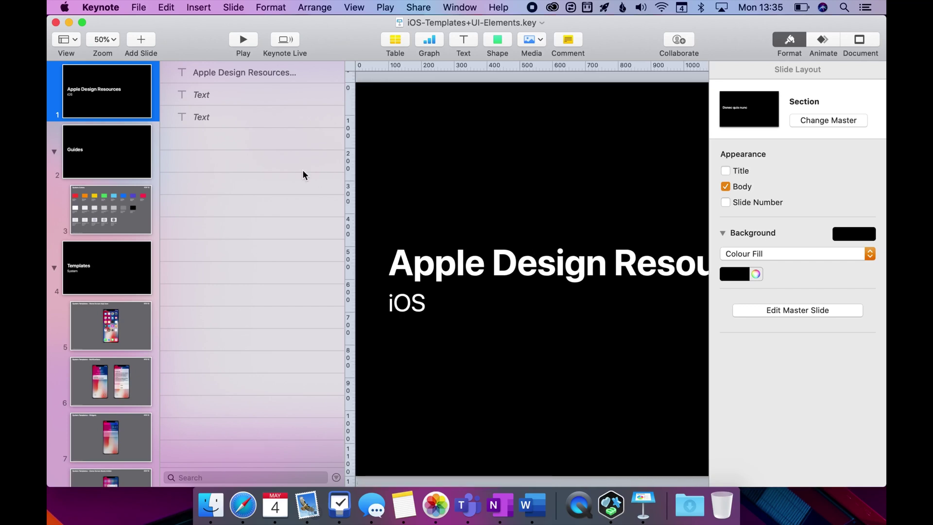
left_click(132, 162)
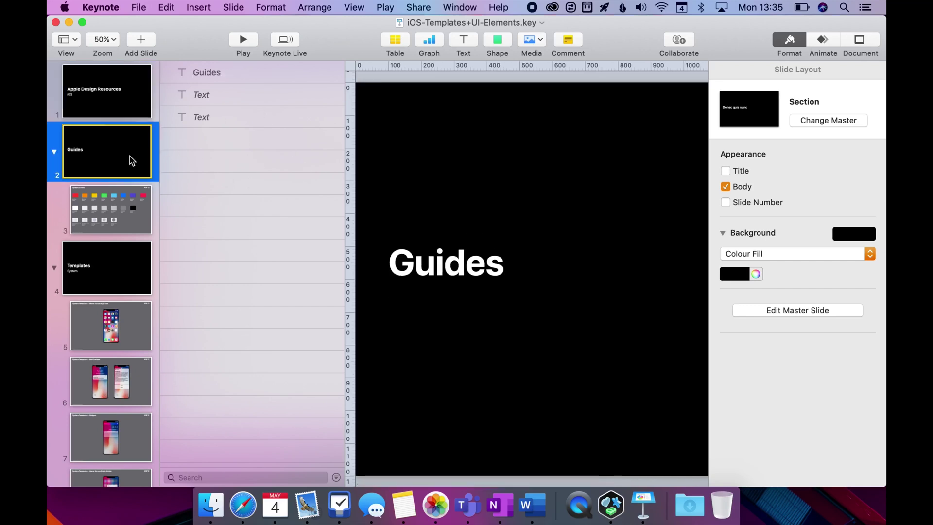
left_click(126, 210)
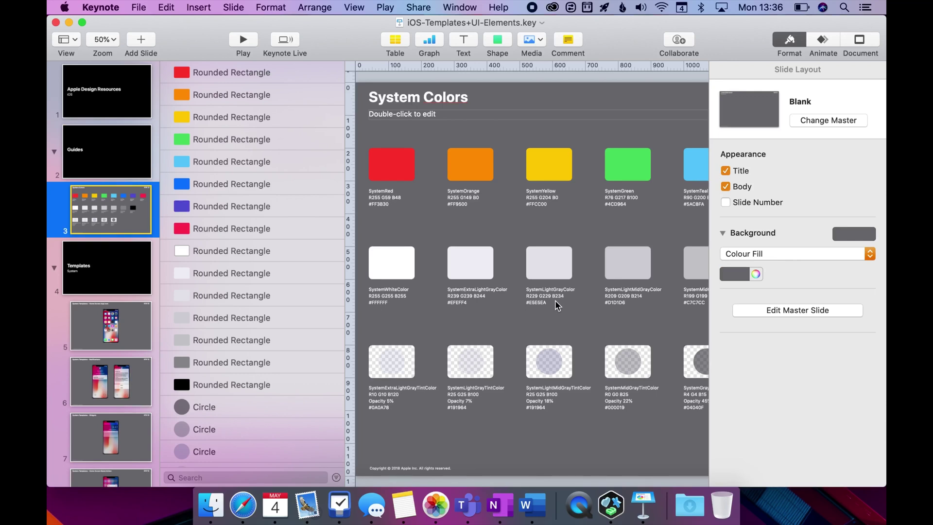
scroll(556, 302, "right", 6)
scroll(555, 299, "left", 6)
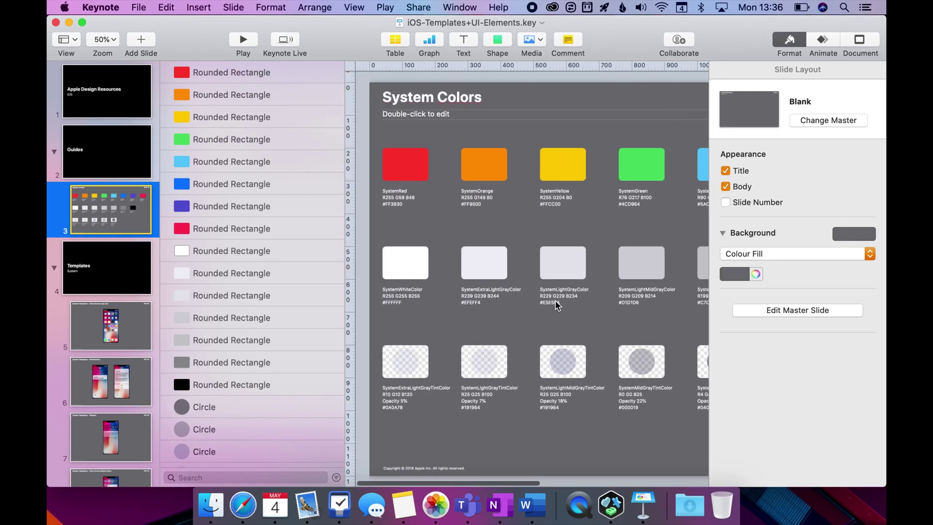
View the Home Screen App Icon template slide and select its image, placeholder and text objects one by one to identify them
left_click(120, 277)
left_click(119, 322)
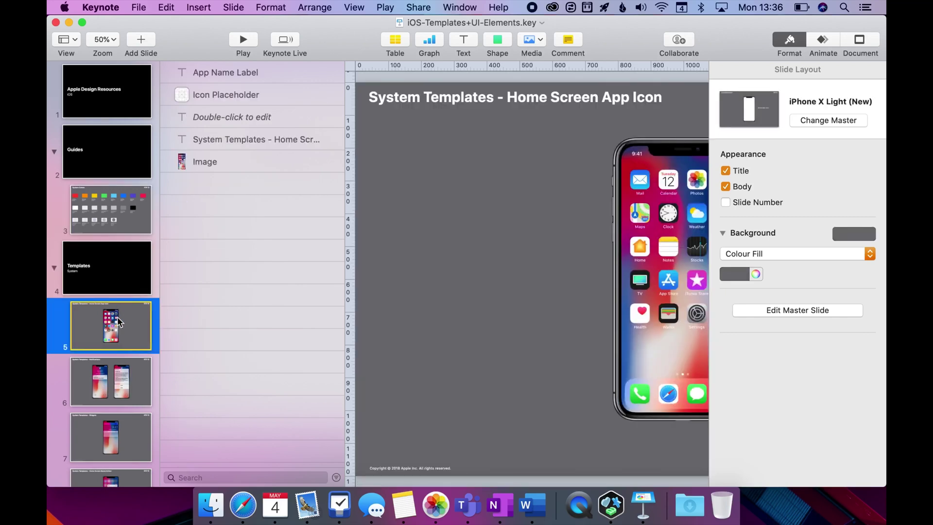
scroll(465, 302, "right", 6)
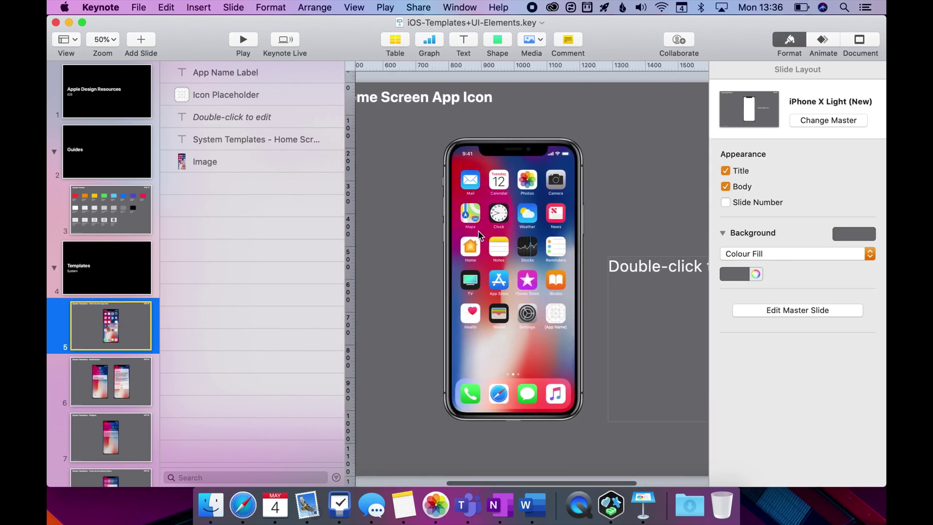
left_click(470, 320)
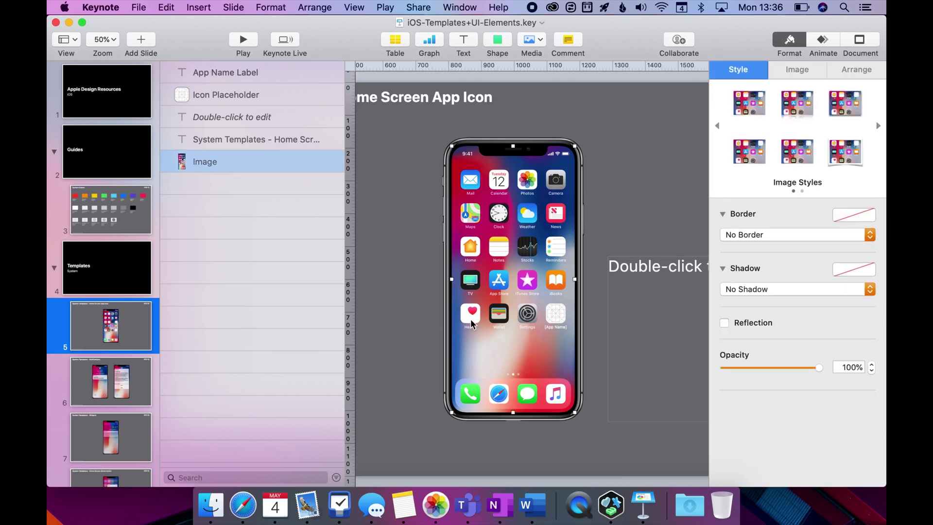
left_click(183, 97)
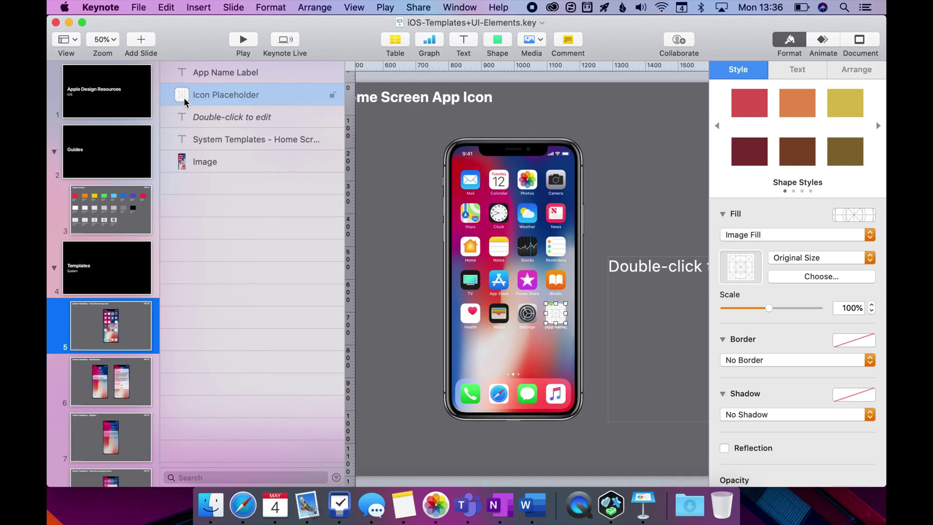
left_click(211, 122)
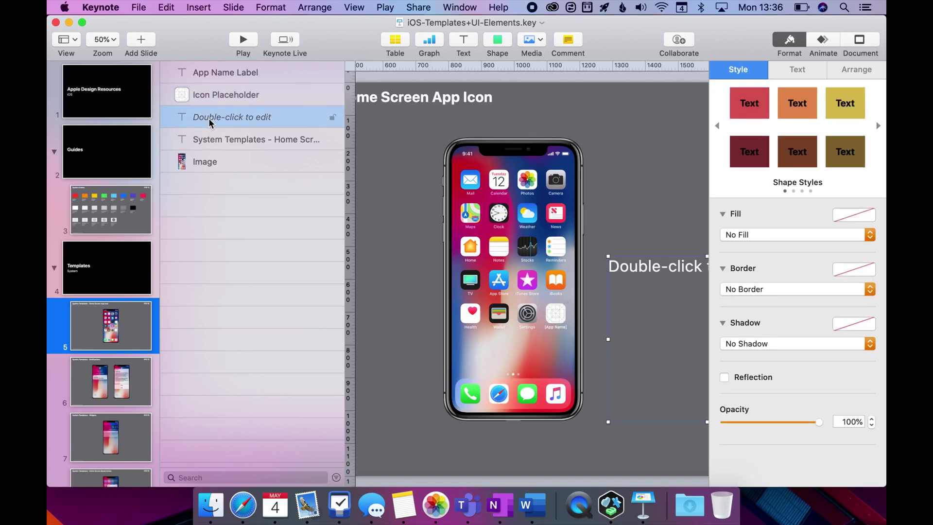
left_click(210, 138)
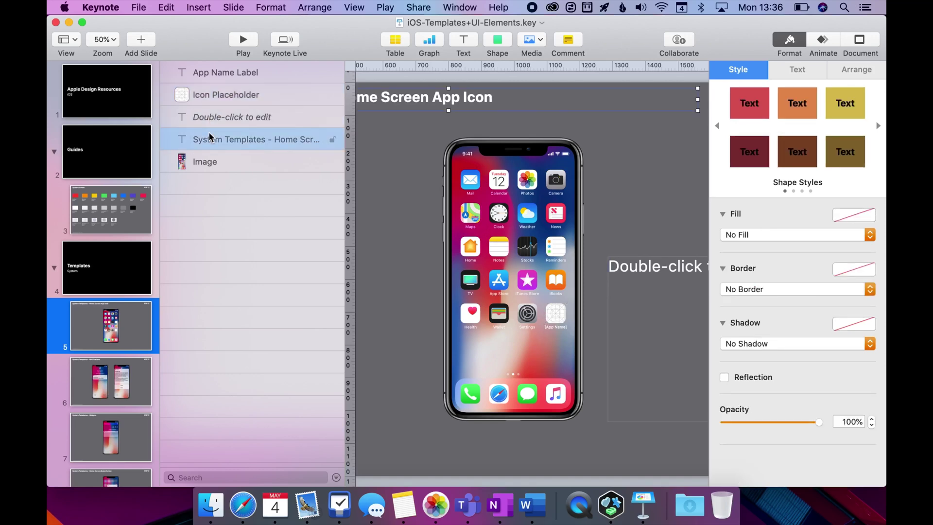
left_click(212, 96)
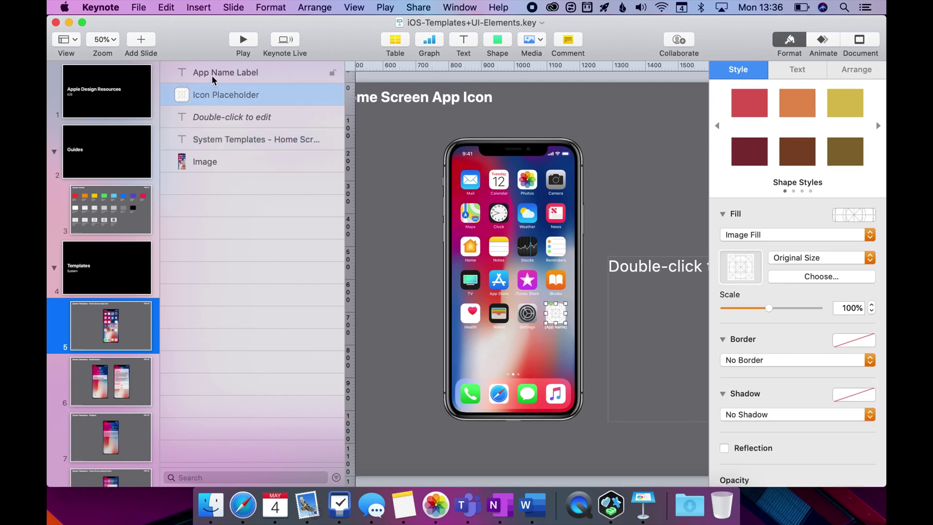
left_click(214, 73)
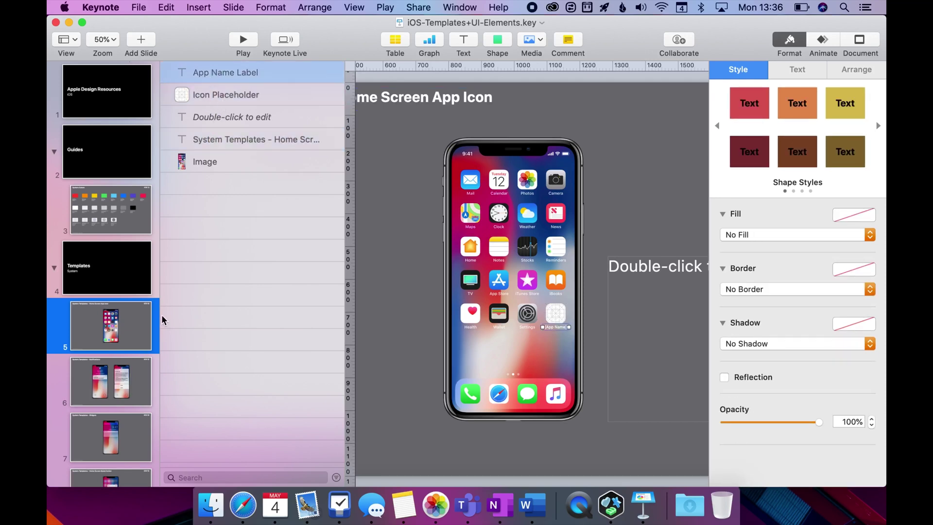
Hide the object list, show it again and select the Icon Placeholder object
left_click(74, 41)
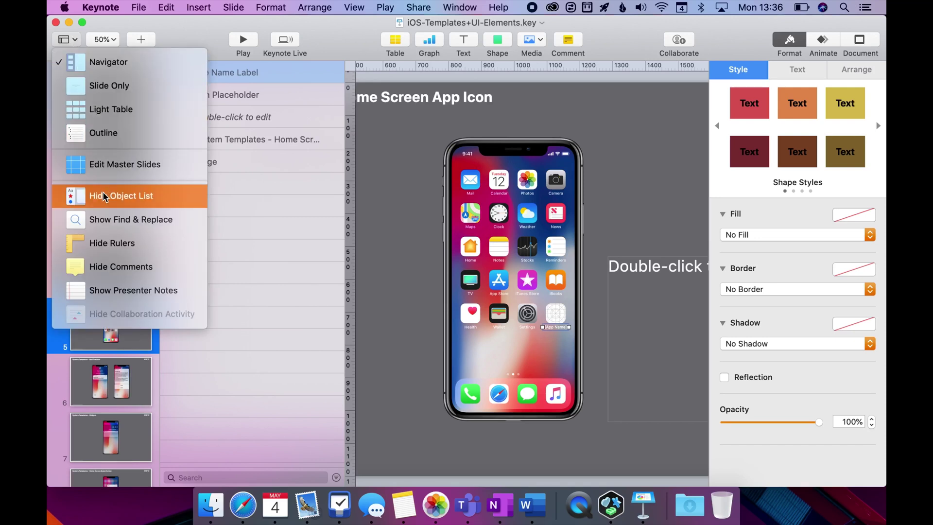
left_click(119, 204)
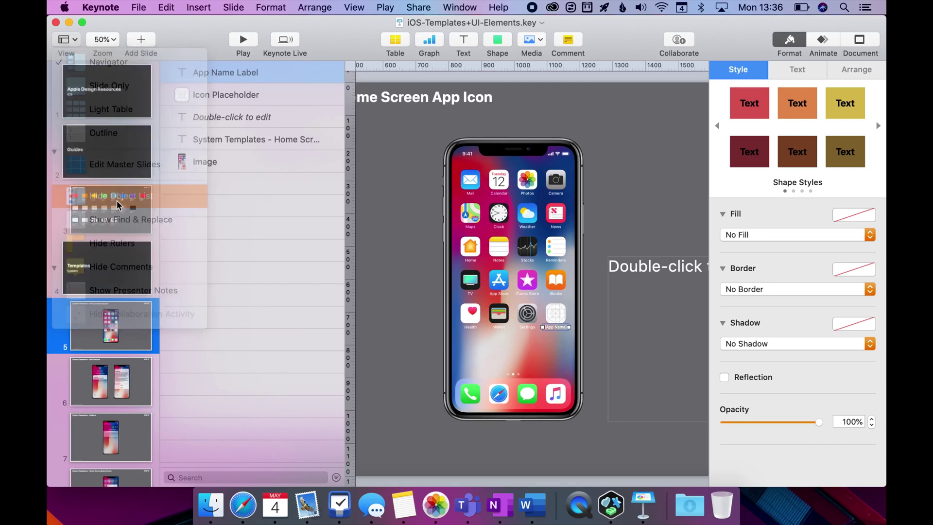
left_click(66, 40)
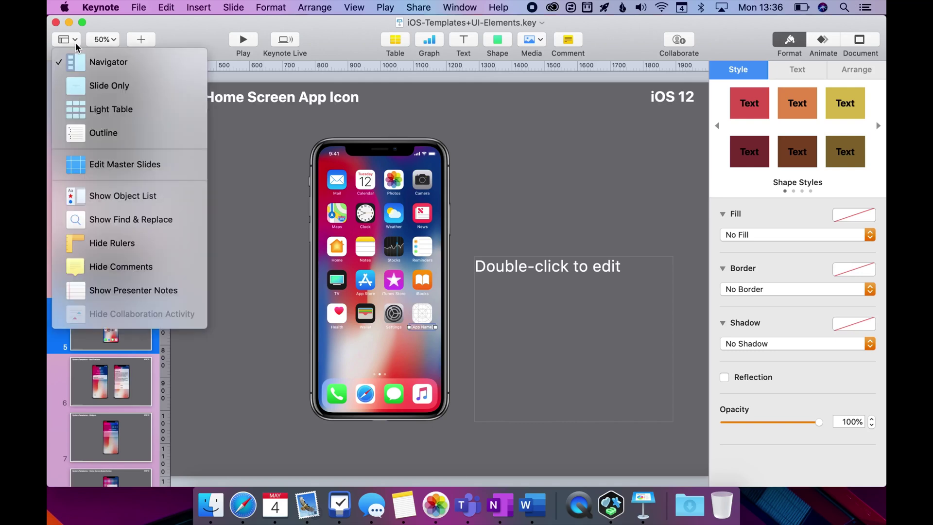
left_click(122, 196)
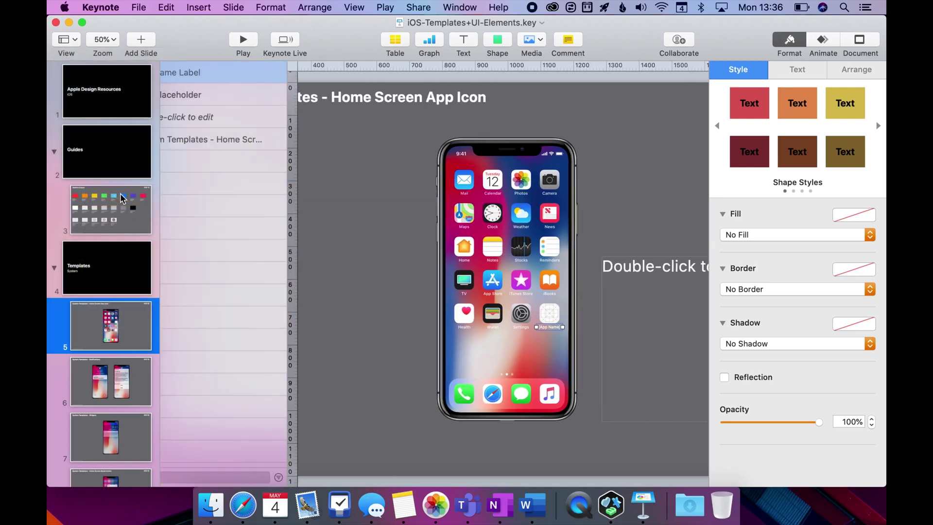
left_click(215, 95)
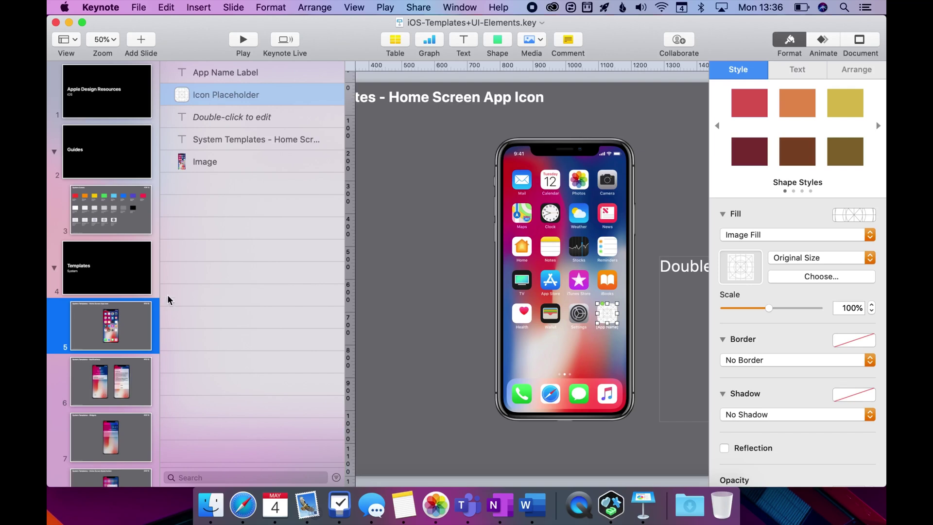
View the Notifications template slide and expand its nested Notification groups to inspect the Lock Screen Blurred, Notification and Header layers
scroll(122, 216, "down", 8)
left_click(120, 213)
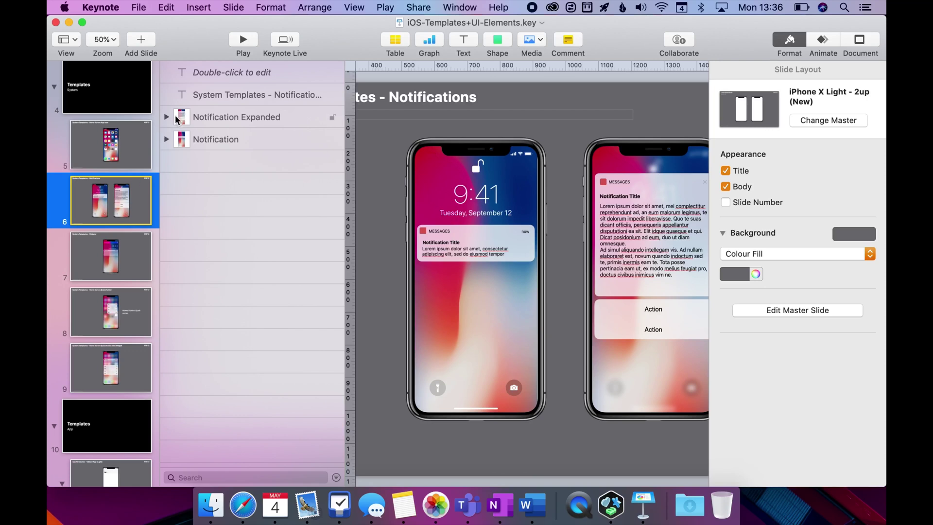
left_click(232, 138)
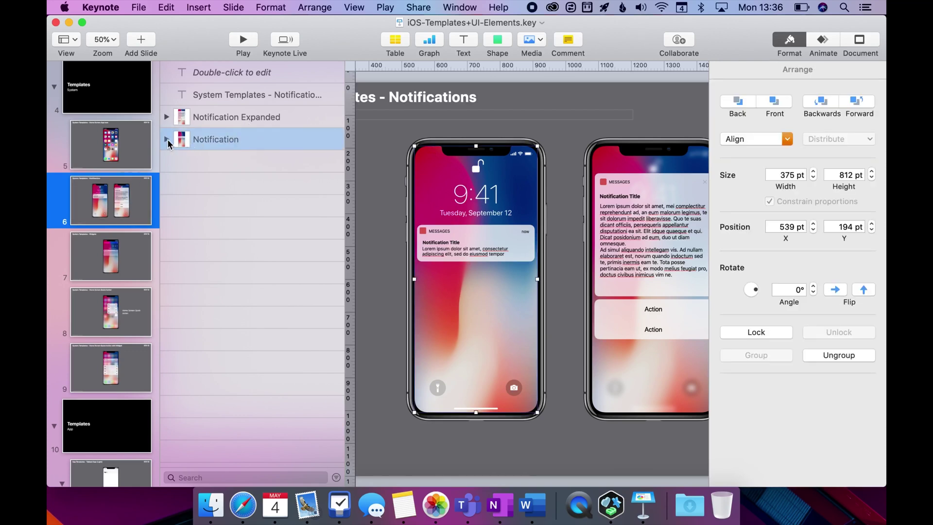
left_click(167, 139)
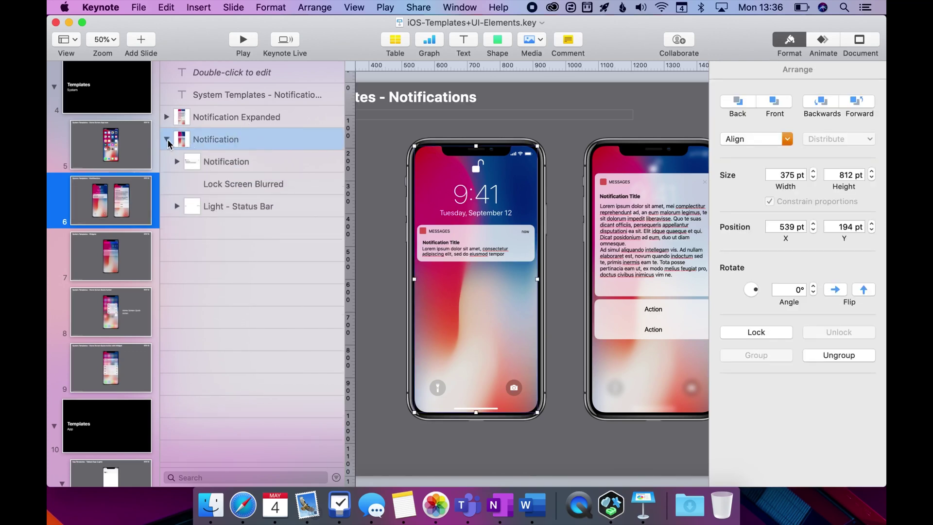
left_click(198, 187)
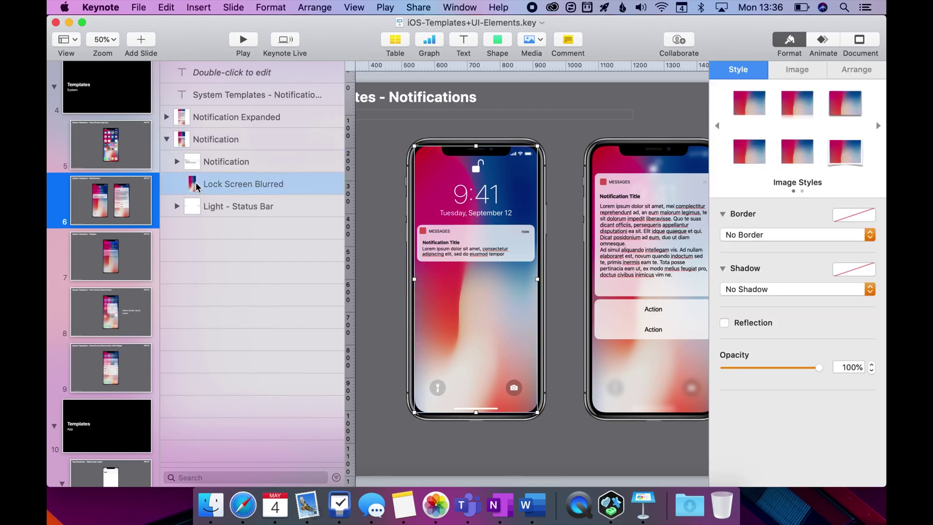
left_click(177, 161)
left_click(192, 166)
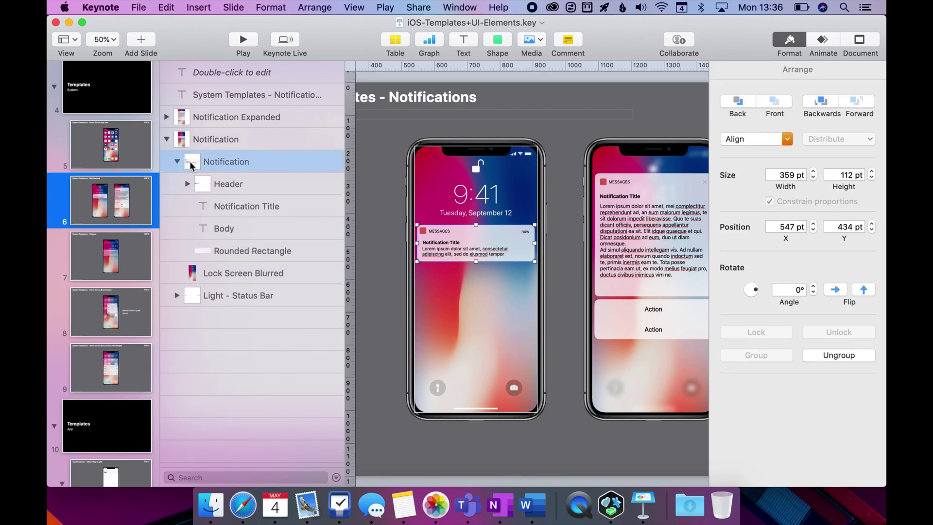
left_click(202, 187)
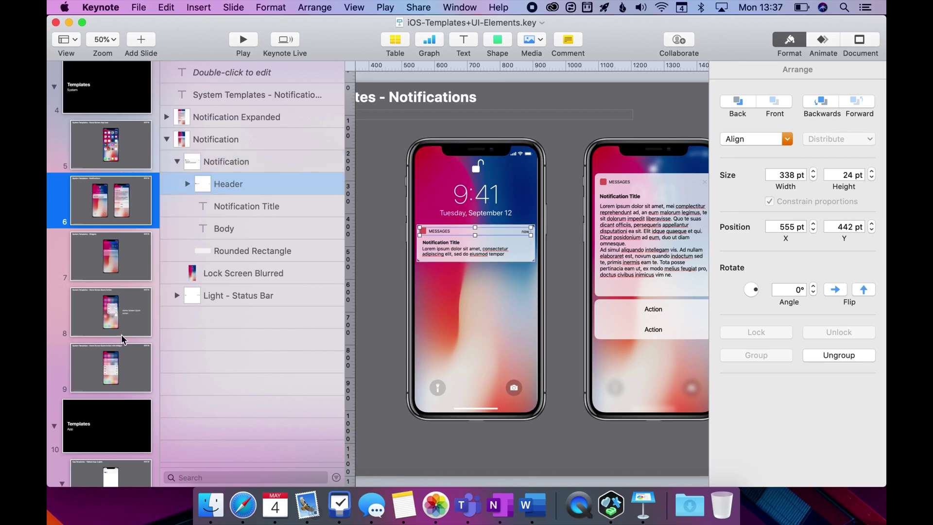
View the Tab 1 and Tab 2 slides of the Tabbed App (Light) templates
scroll(117, 338, "down", 10)
left_click(119, 158)
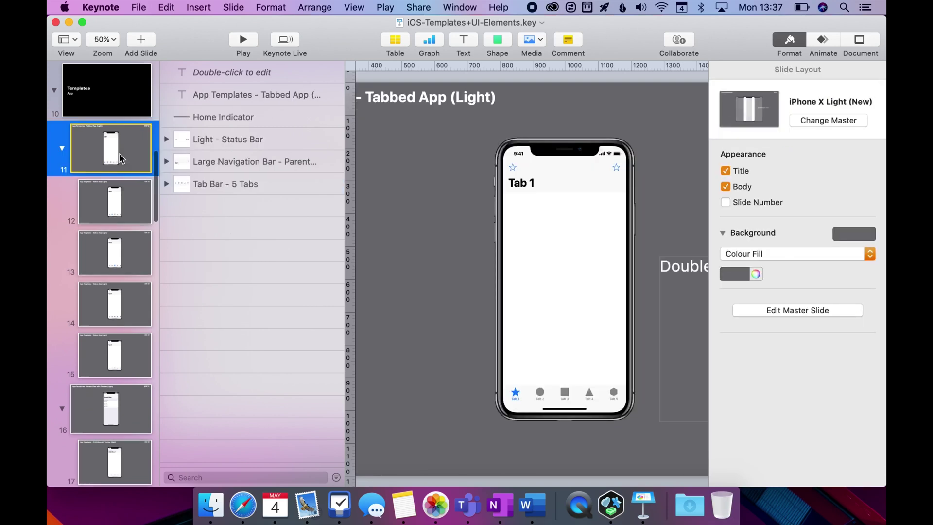
left_click(115, 193)
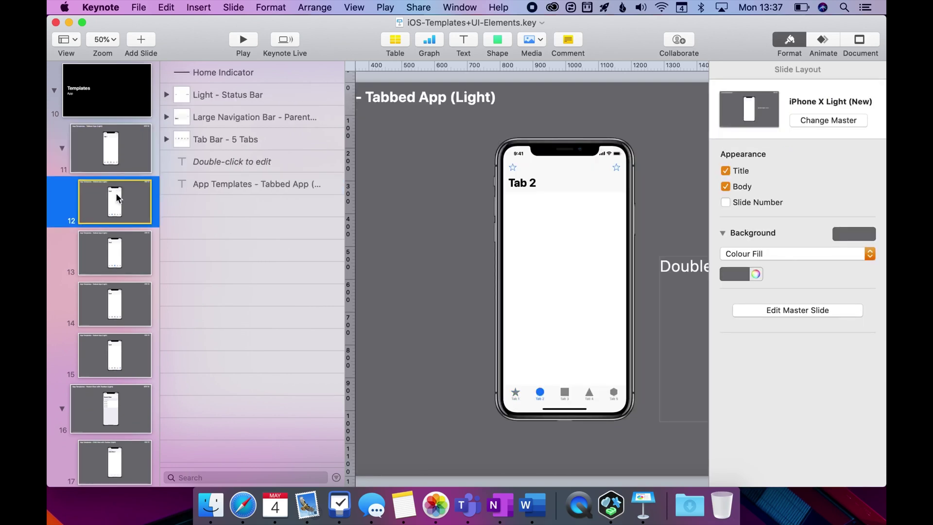
View the Tab 3 and Tab 4 slides of the Tabbed App (Light) templates and the Tab 1 to Tab 3 slides of Tabbed App (Dark)
left_click(112, 258)
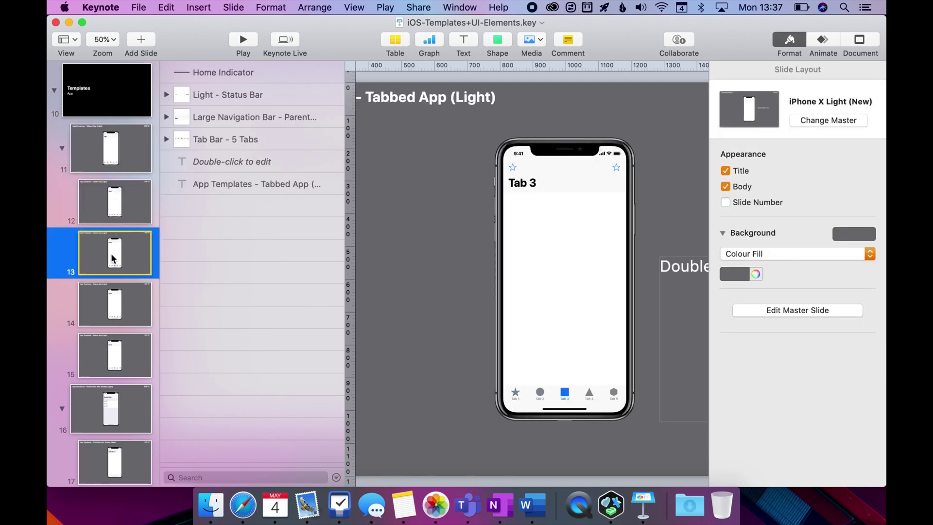
left_click(118, 295)
scroll(119, 294, "down", 15)
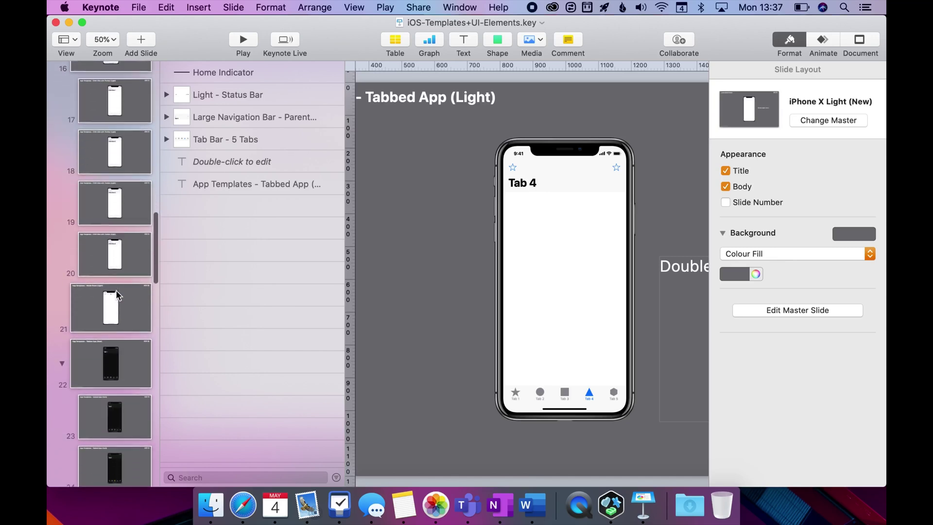
left_click(121, 289)
scroll(121, 290, "down", 3)
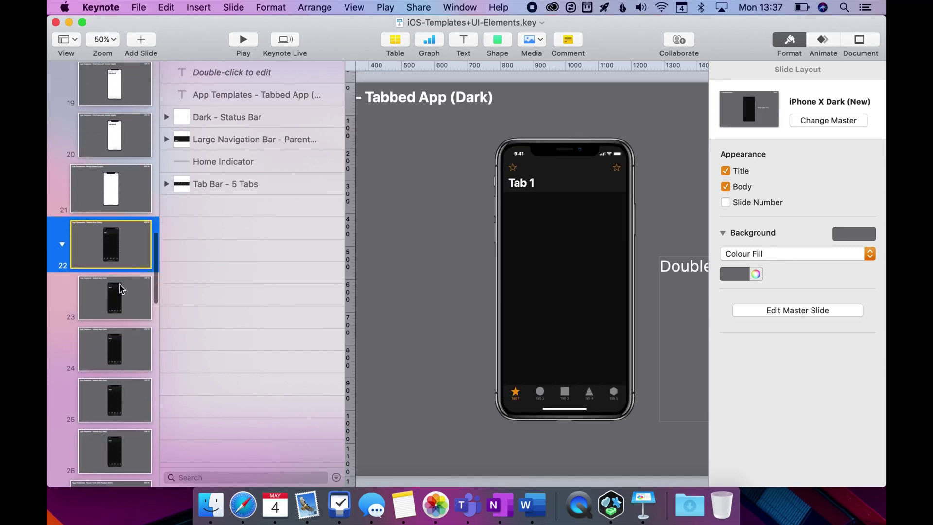
left_click(125, 276)
left_click(122, 314)
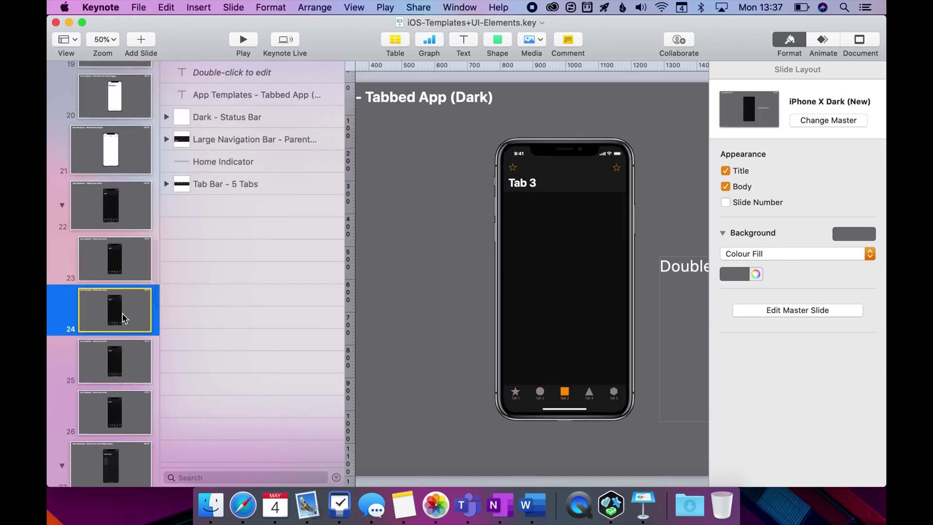
View the Child View 3 slide of the dark toolbar templates and the full UI Elements - Bars (Light) slide from its title onward
scroll(122, 315, "down", 8)
left_click(124, 318)
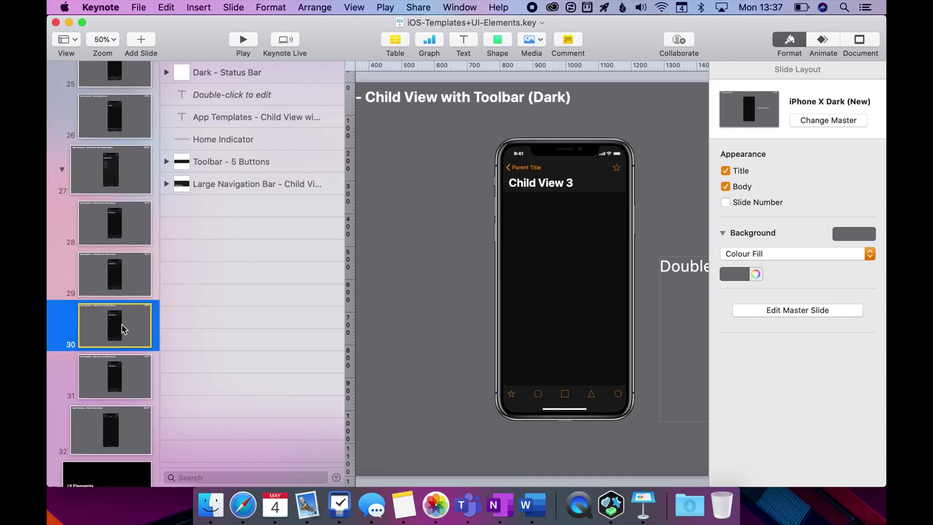
scroll(122, 317, "down", 6)
left_click(123, 303)
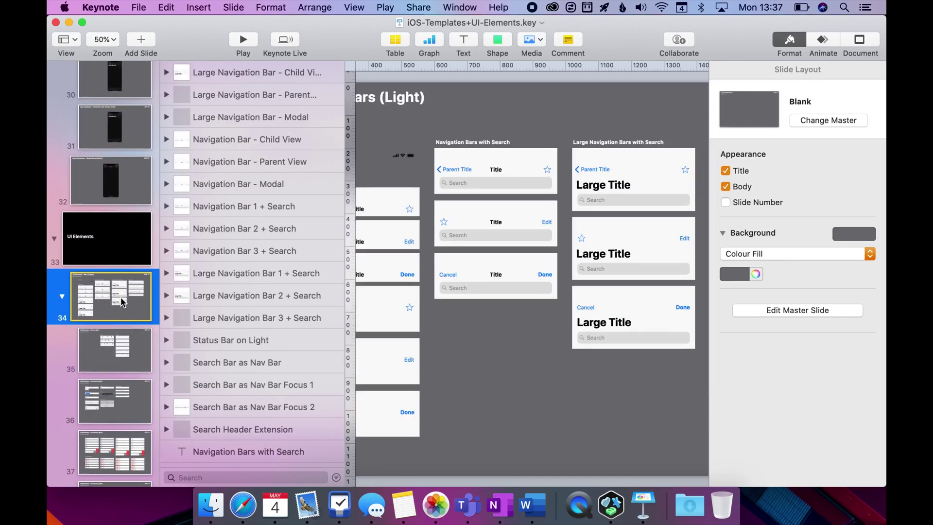
scroll(506, 292, "left", 5)
scroll(505, 291, "left", 3)
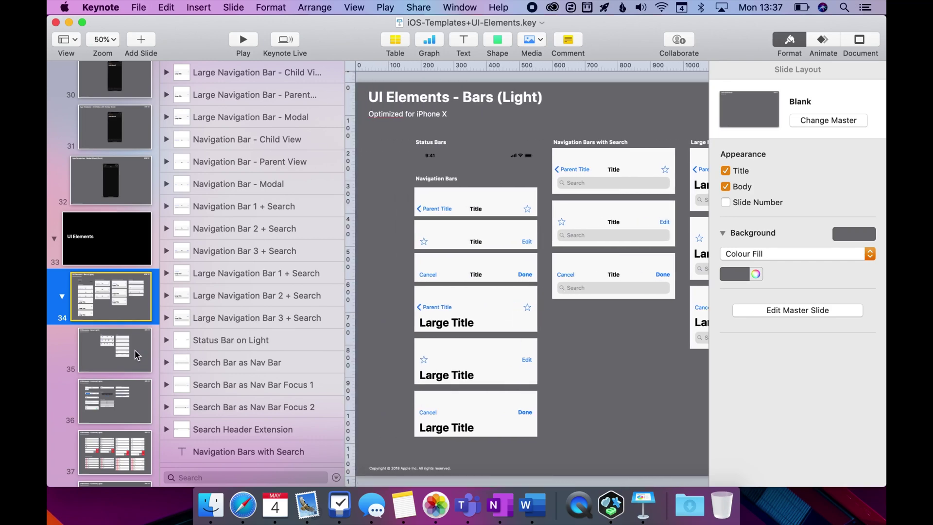
View the UI Elements - Controls (Dark) slide with its table cells and the UI Elements - System slide with its keyboards
scroll(127, 316, "down", 10)
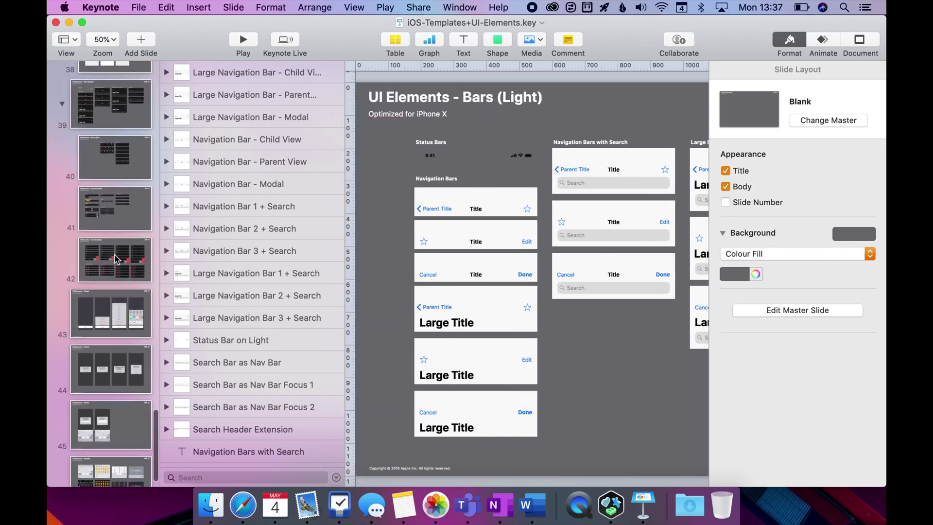
left_click(119, 257)
scroll(116, 258, "down", 1)
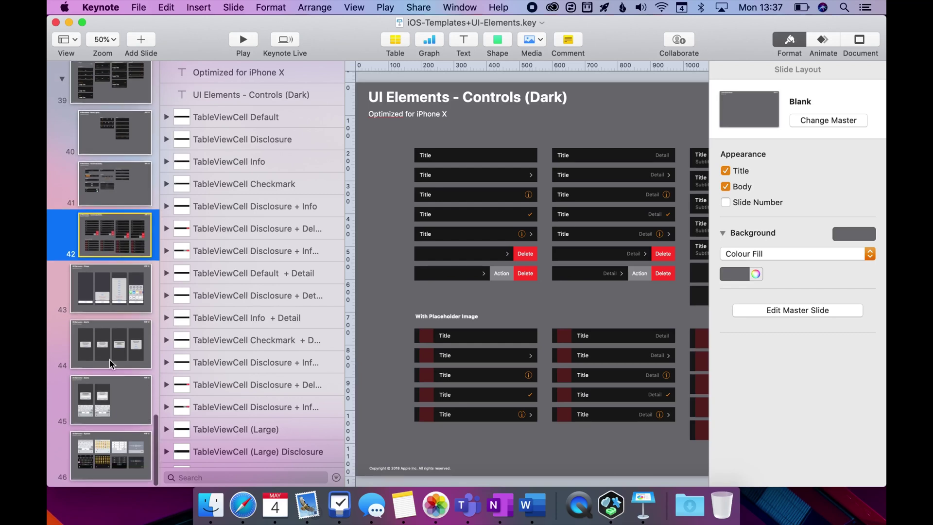
left_click(119, 453)
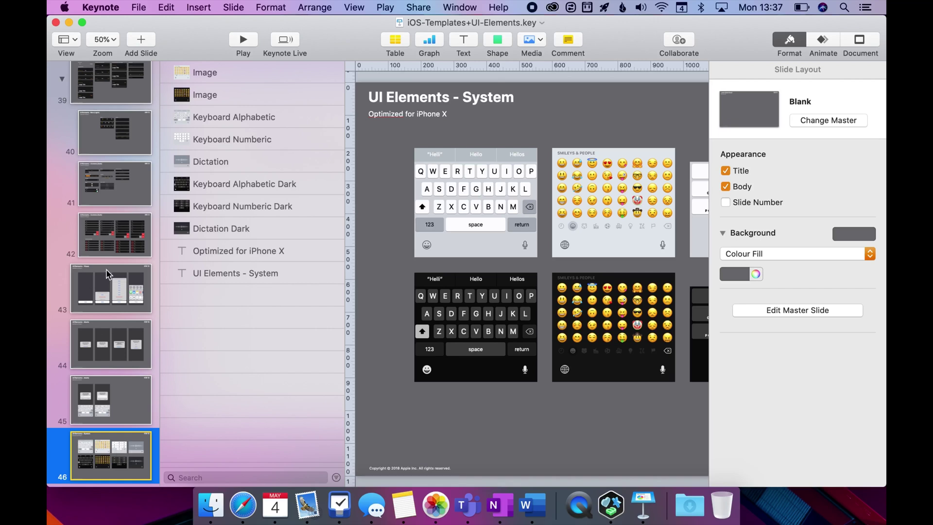
Look back through the app template slides and display the phone on the Tab 1 slide of Tabbed App (Light)
scroll(106, 269, "up", 20)
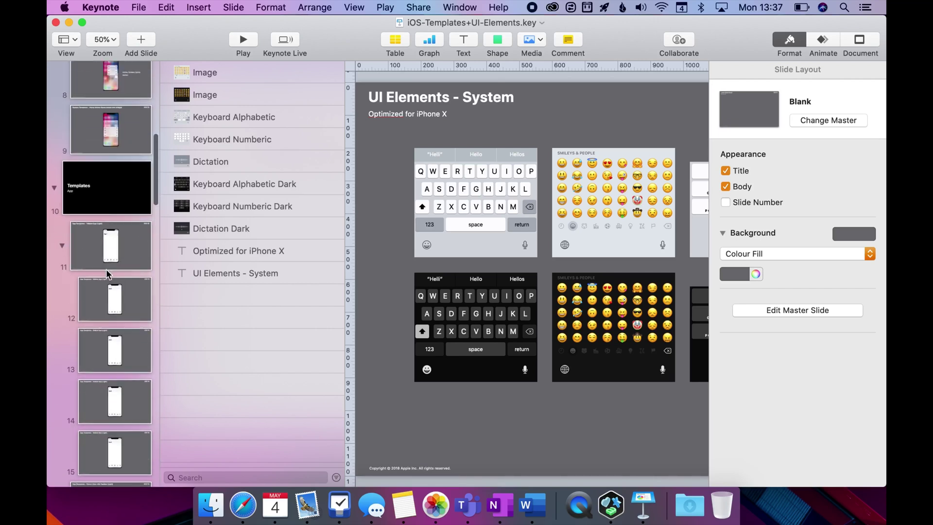
scroll(107, 296, "down", 10)
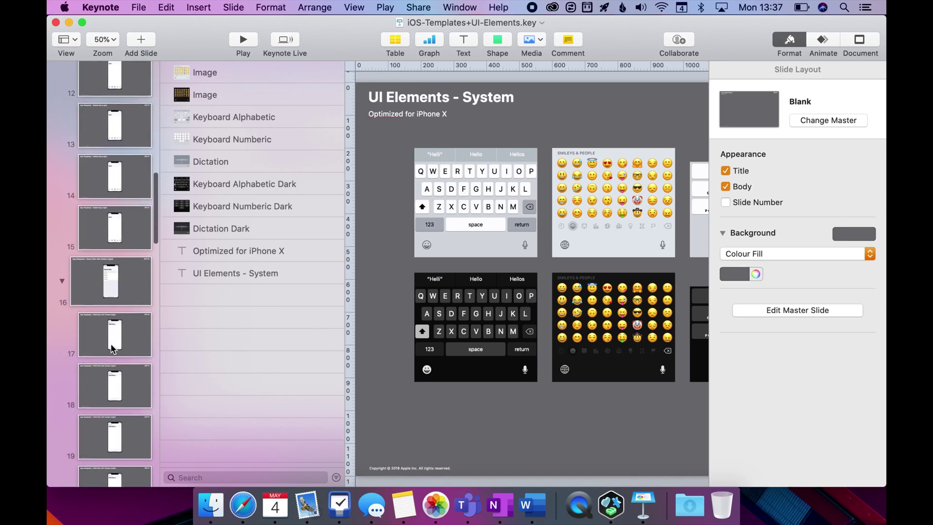
scroll(111, 349, "up", 10)
scroll(111, 349, "down", 12)
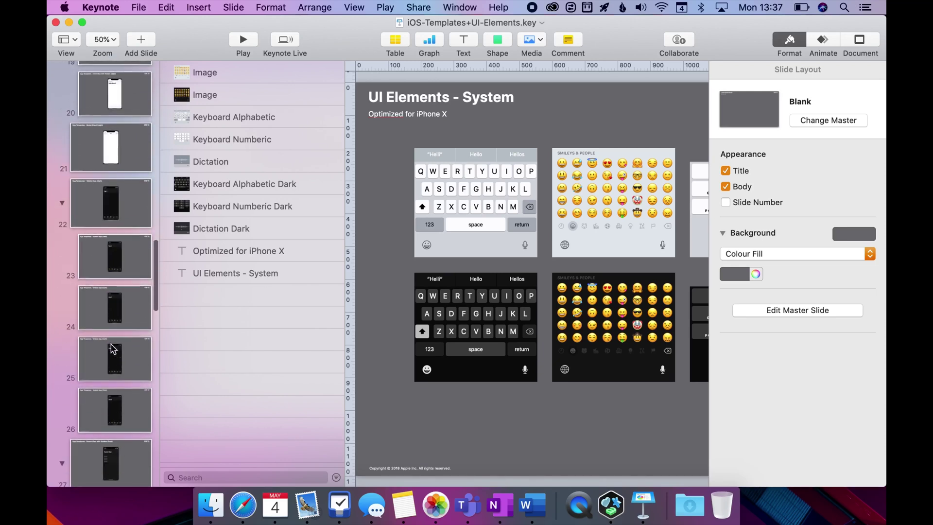
scroll(112, 349, "up", 3)
left_click(120, 144)
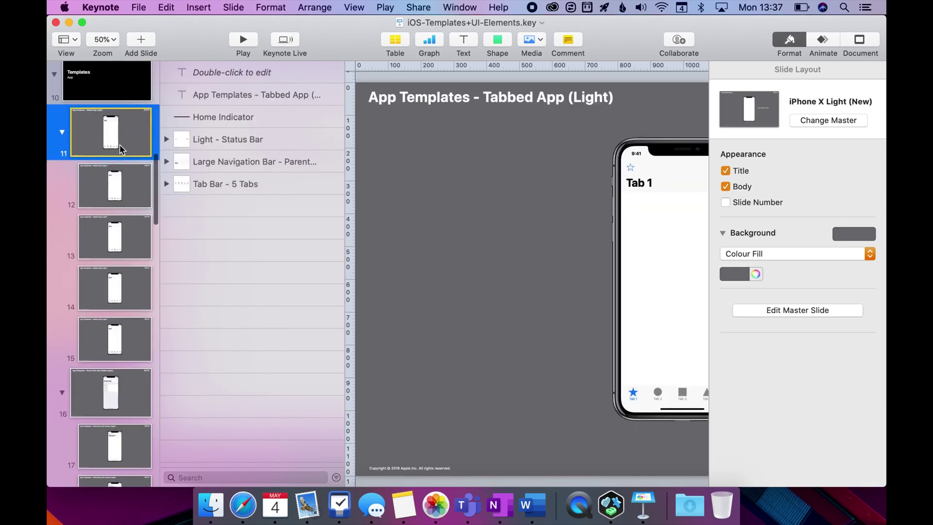
scroll(444, 266, "right", 8)
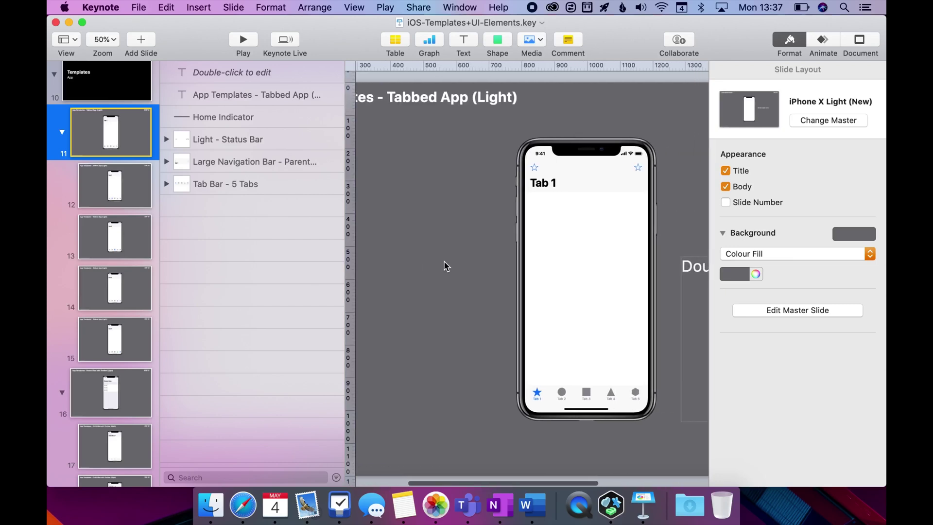